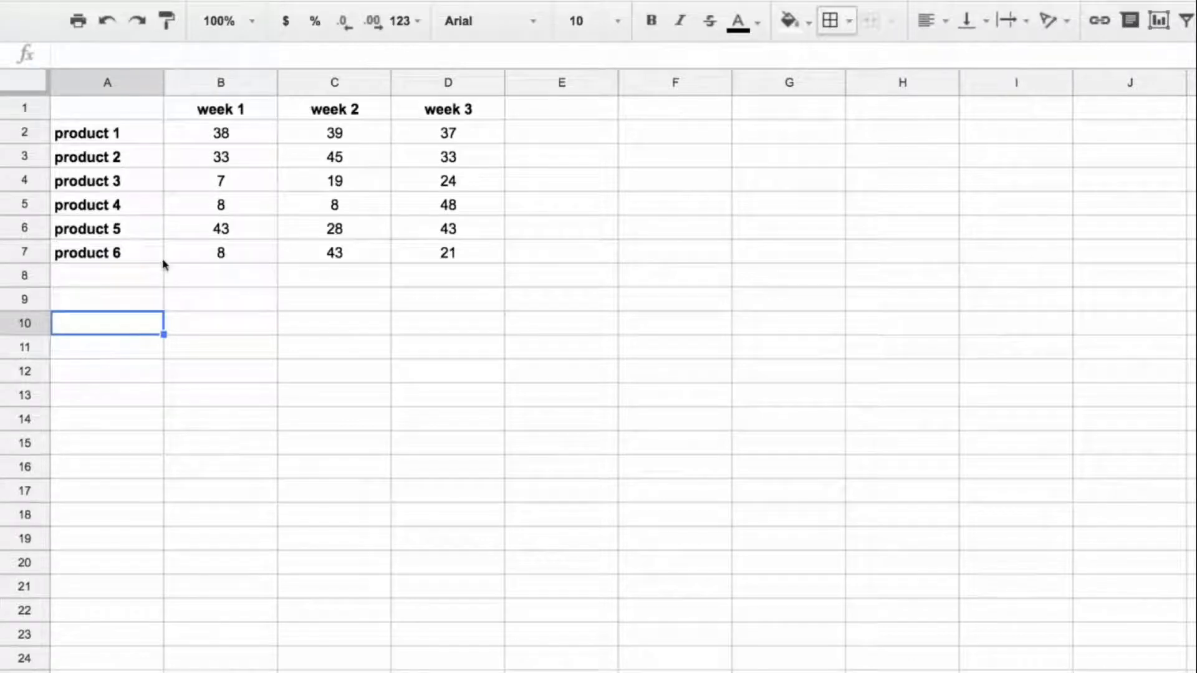
Step: Fill the week 2 value of product 3 in cell C4 with a light orange background
{"action": "left_click", "coordinate": [344, 180]}
{"action": "left_click_drag", "start_coordinate": [345, 180], "coordinate": [133, 185]}
{"action": "left_click", "coordinate": [361, 186]}
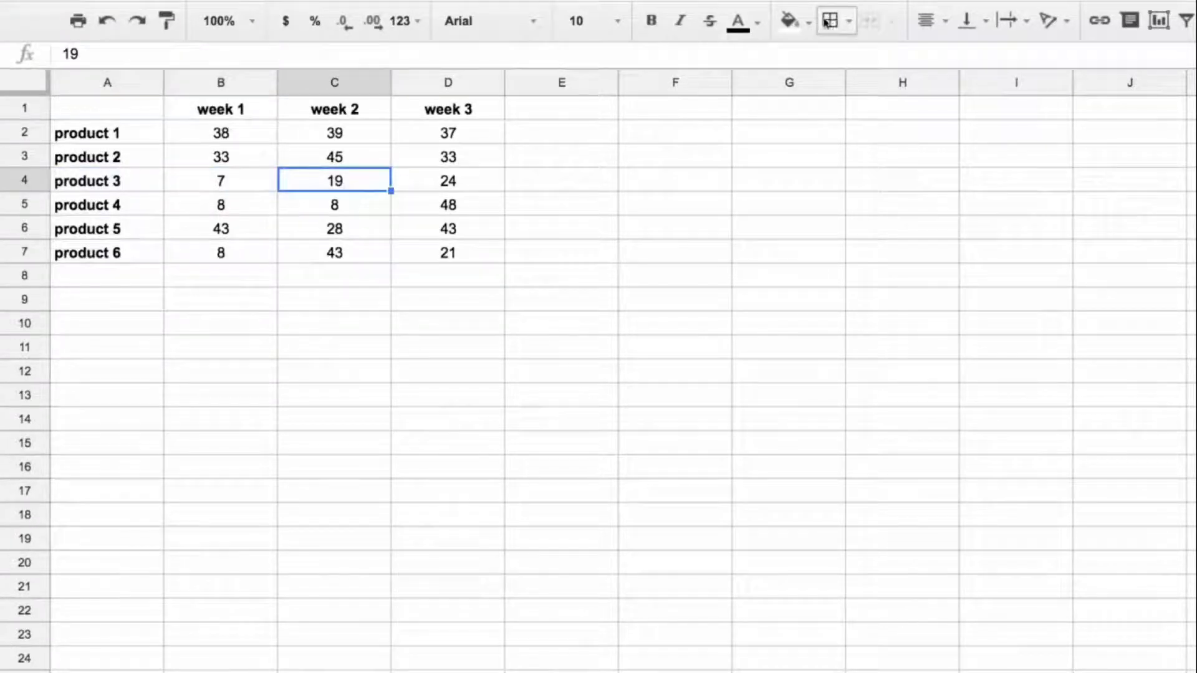
{"action": "left_click", "coordinate": [810, 23]}
{"action": "left_click", "coordinate": [862, 146]}
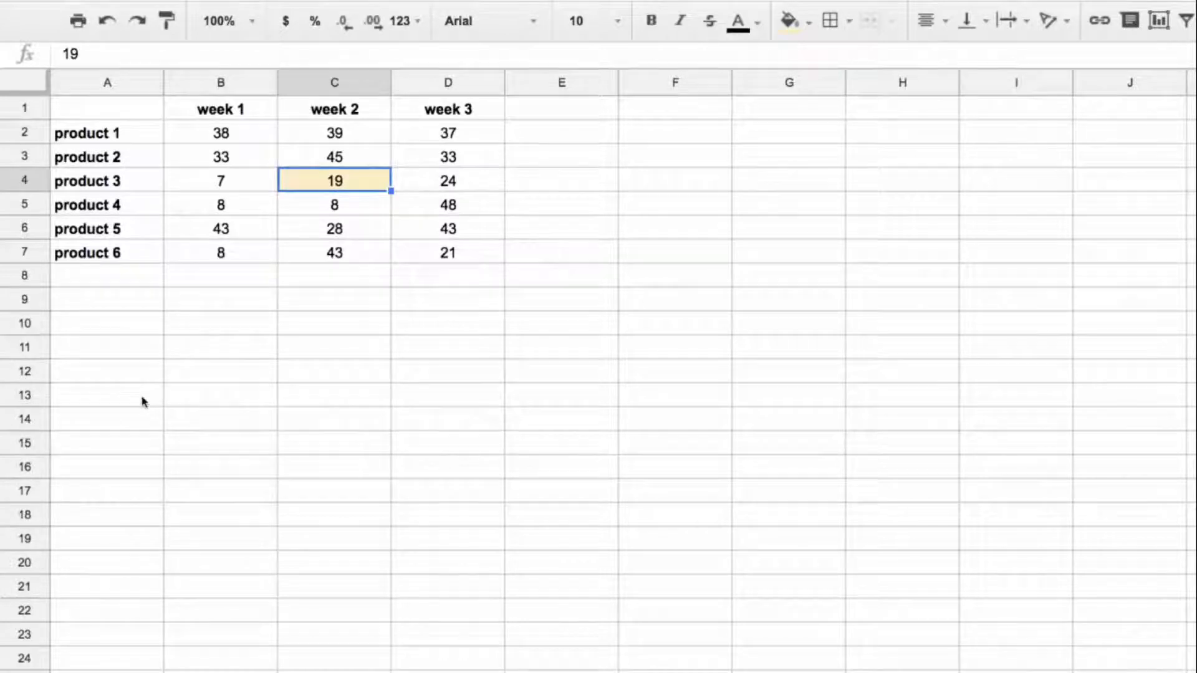
Step: Enter a LOOKUP formula in cell A11 that searches for "week 2" in B1:D1 and returns from the result range B4:D4
{"action": "left_click", "coordinate": [152, 346]}
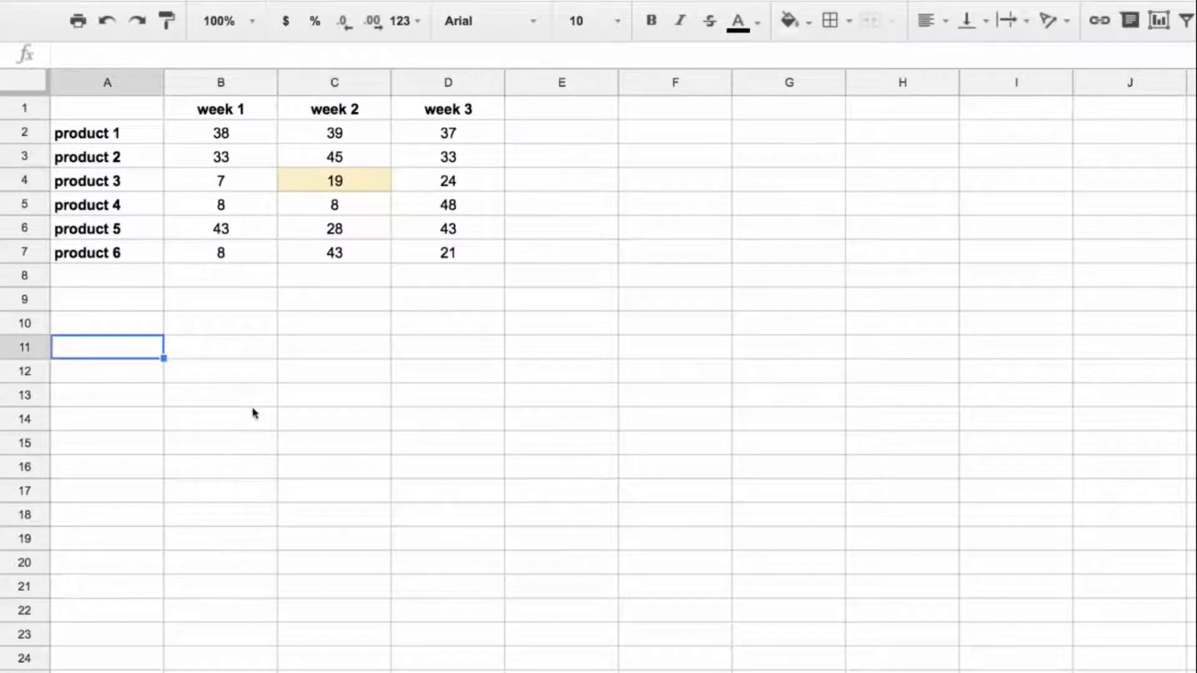
{"action": "type", "text": "="}
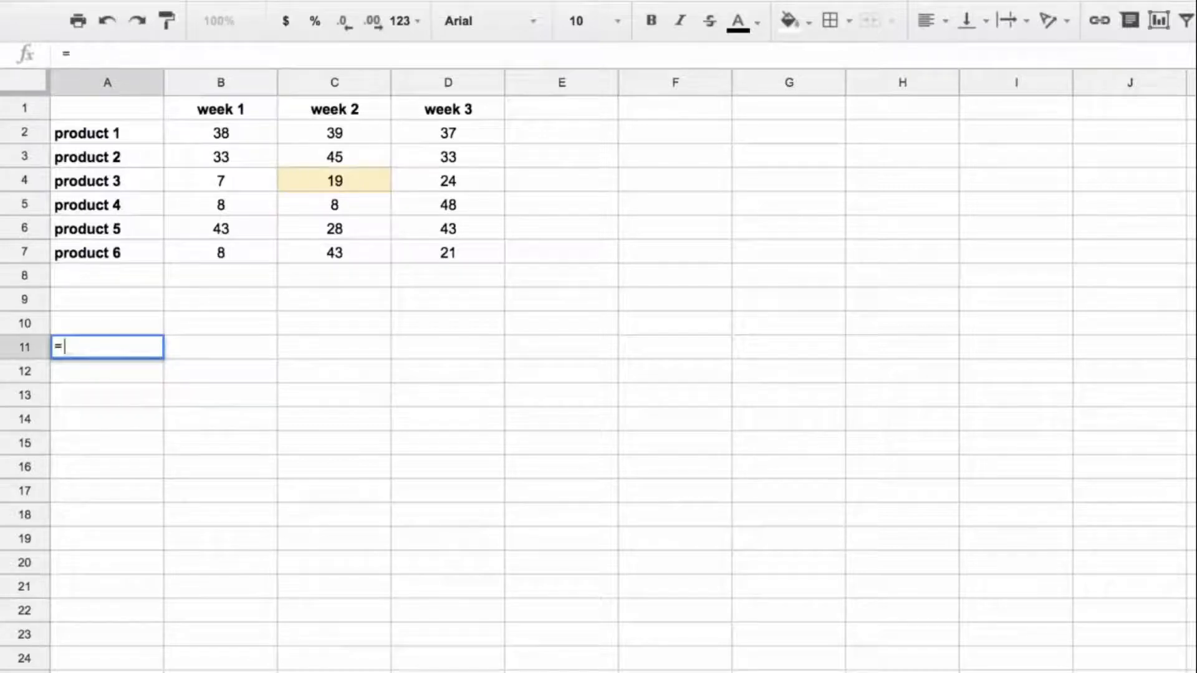
{"action": "type", "text": "lookup("}
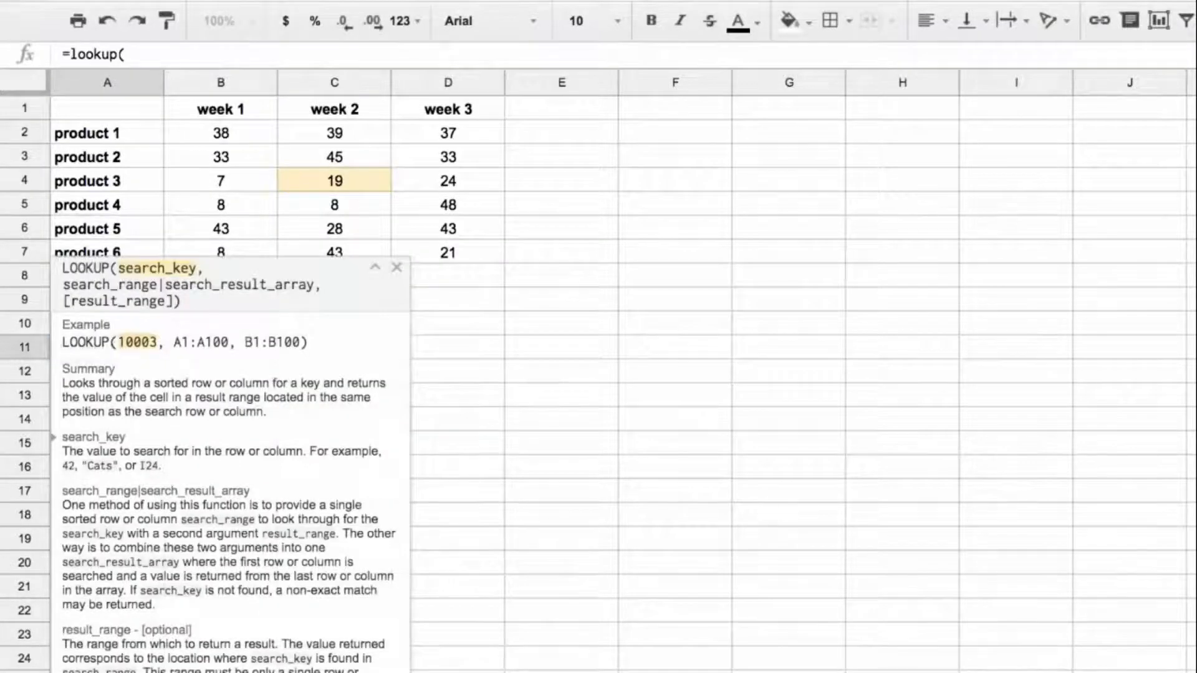
{"action": "type", "text": "\"wee"}
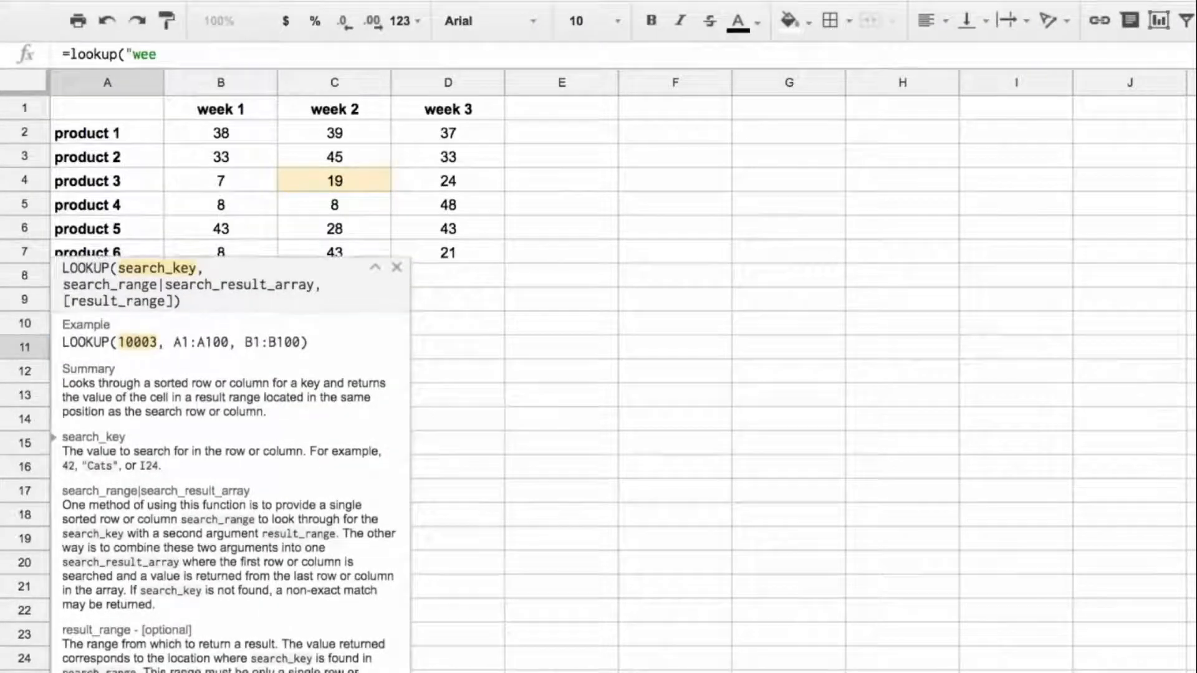
{"action": "type", "text": "k 2\","}
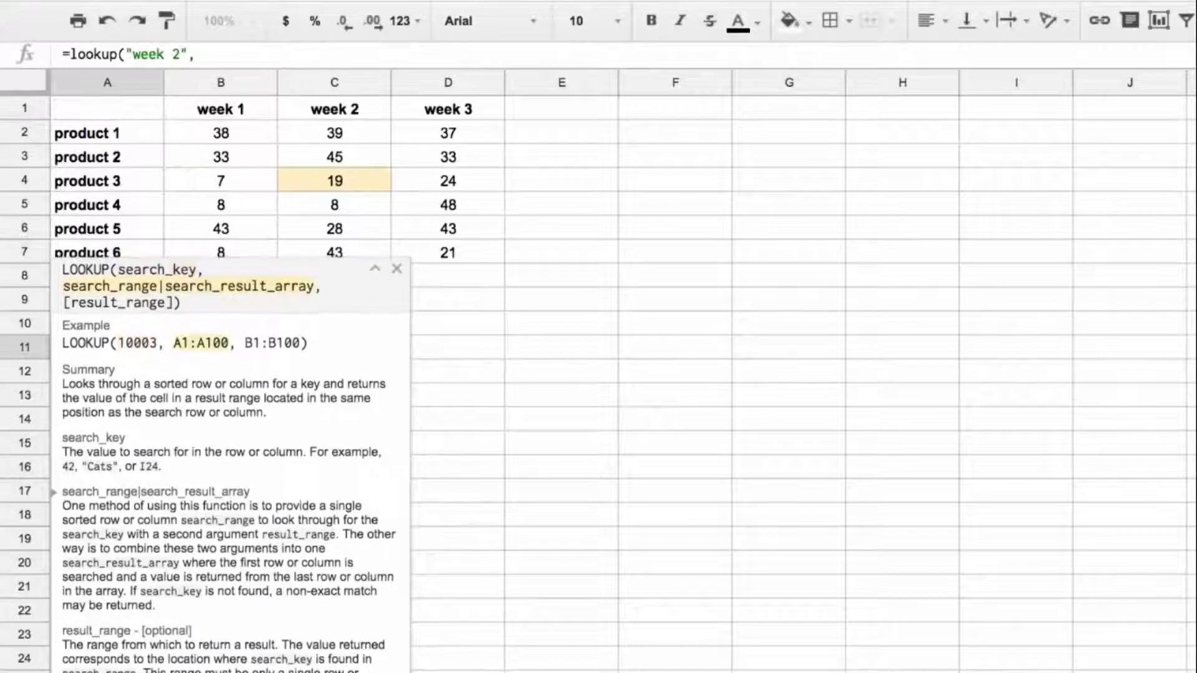
{"action": "left_click_drag", "start_coordinate": [242, 111], "coordinate": [445, 112]}
{"action": "type", "text": ","}
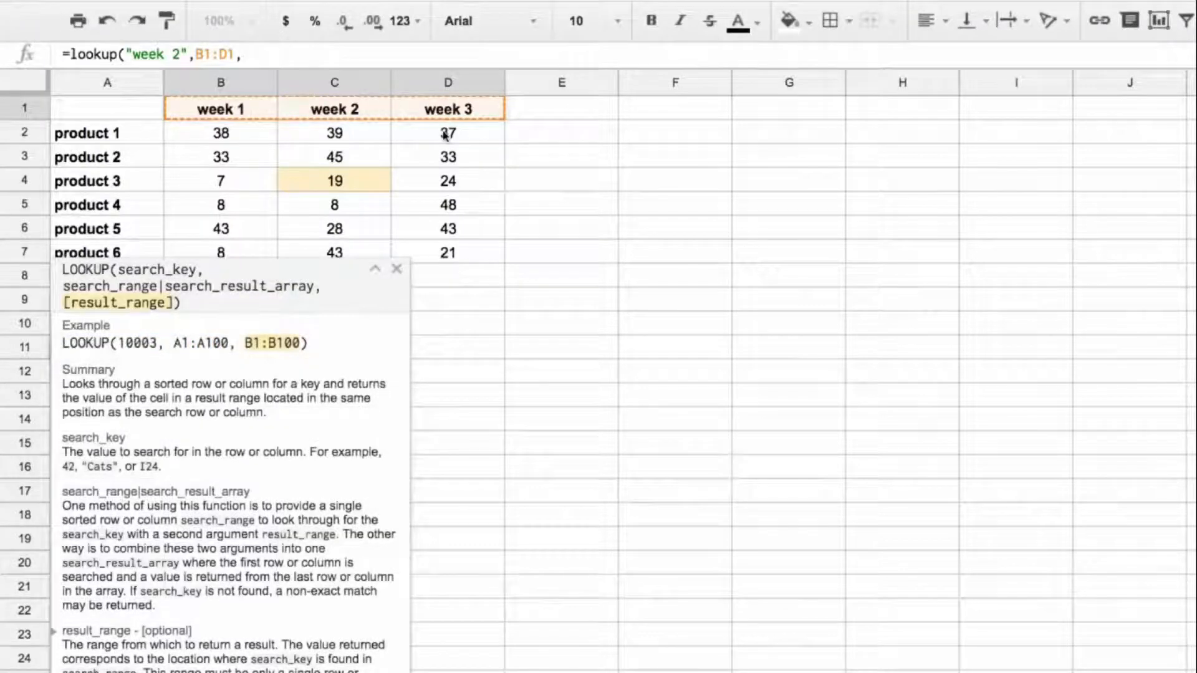
{"action": "left_click", "coordinate": [231, 188]}
{"action": "left_click_drag", "start_coordinate": [231, 187], "coordinate": [448, 187]}
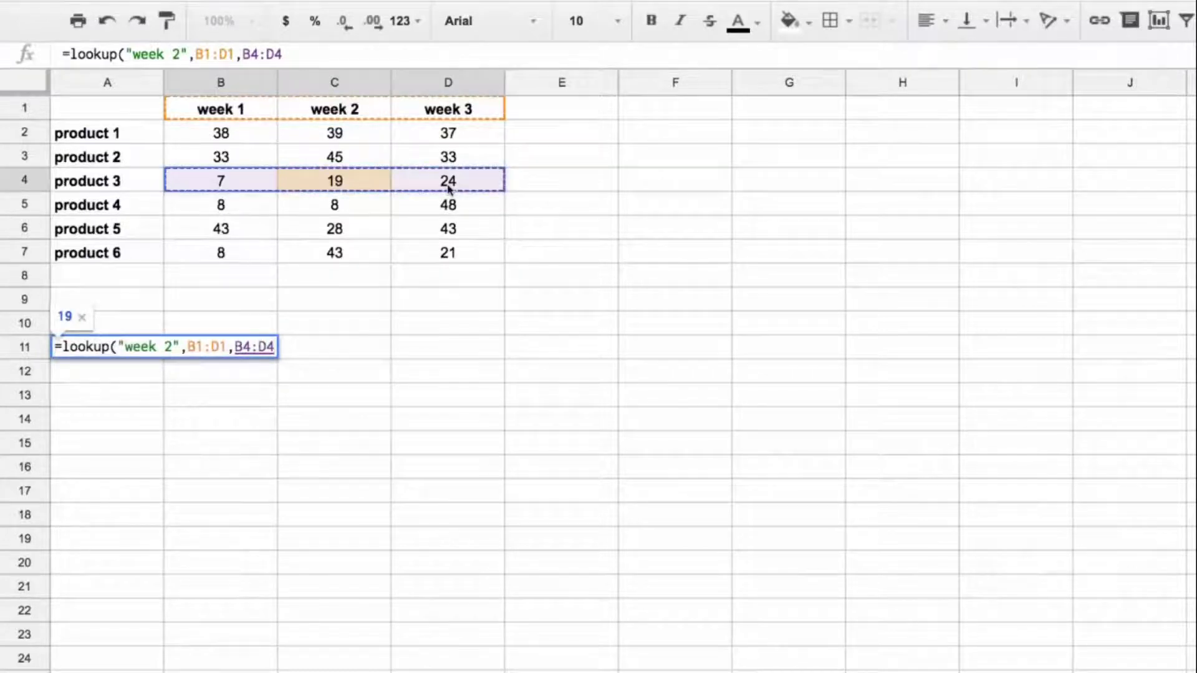
{"action": "key", "text": "Return"}
{"action": "key", "text": "Up"}
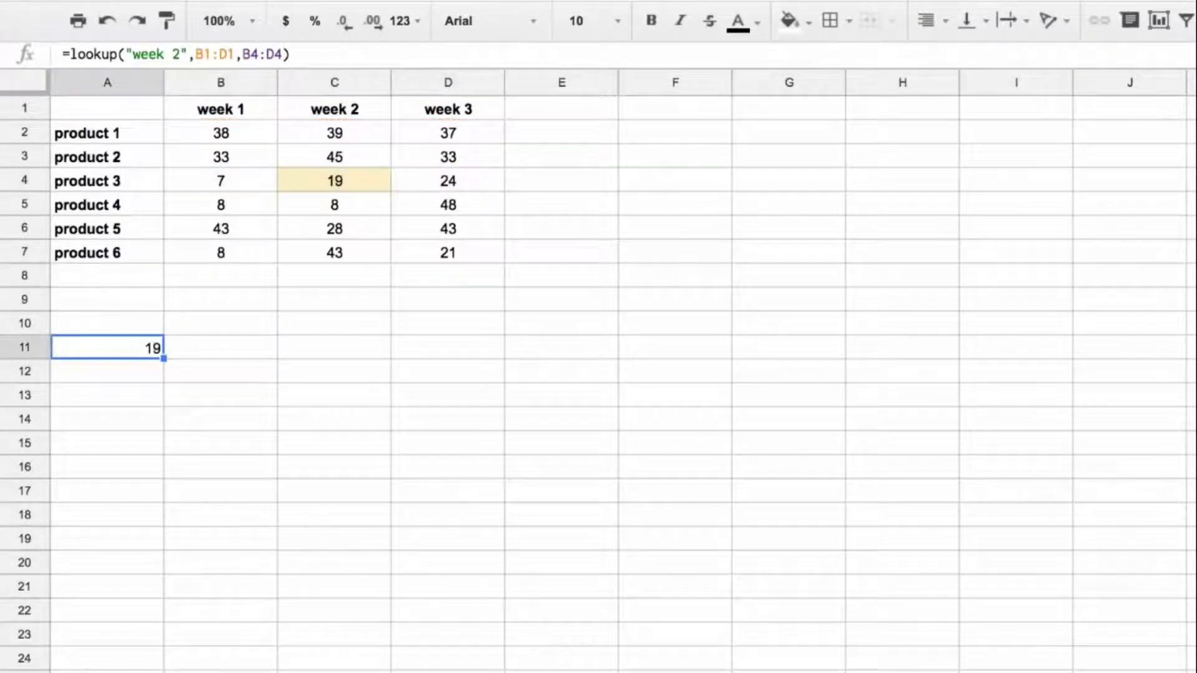
Step: Try B2:D7 as the result range of the lookup formula in cell A11
{"action": "left_click", "coordinate": [254, 54]}
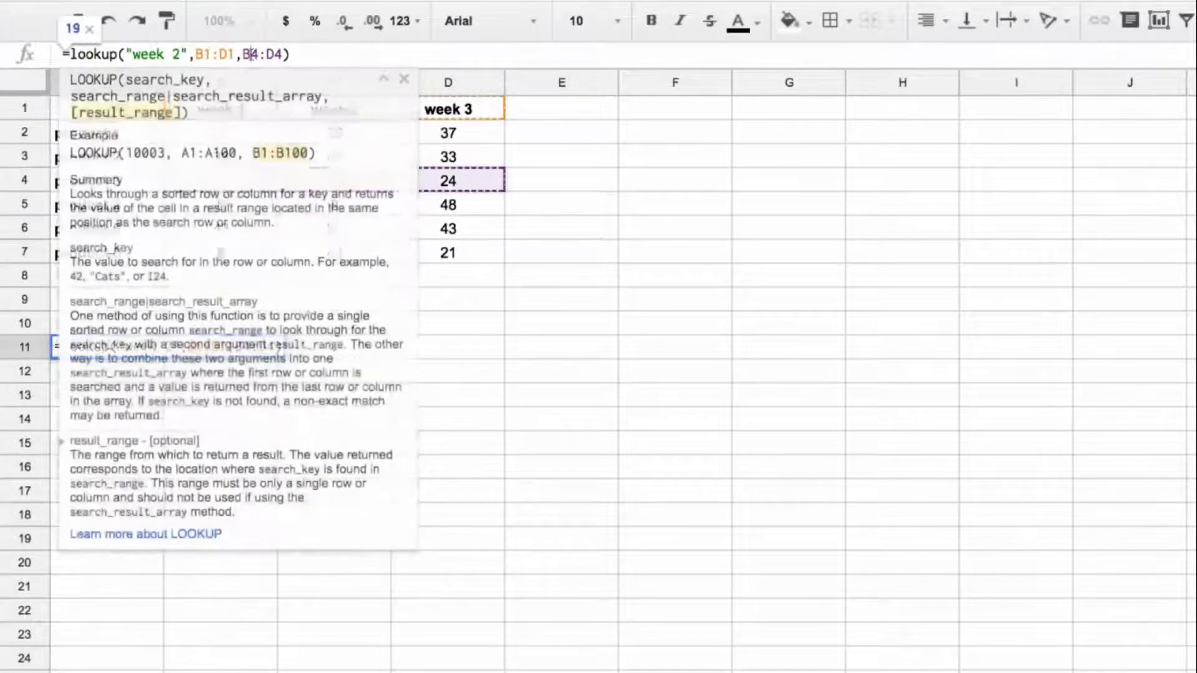
{"action": "key", "text": "BackSpace"}
{"action": "type", "text": "2"}
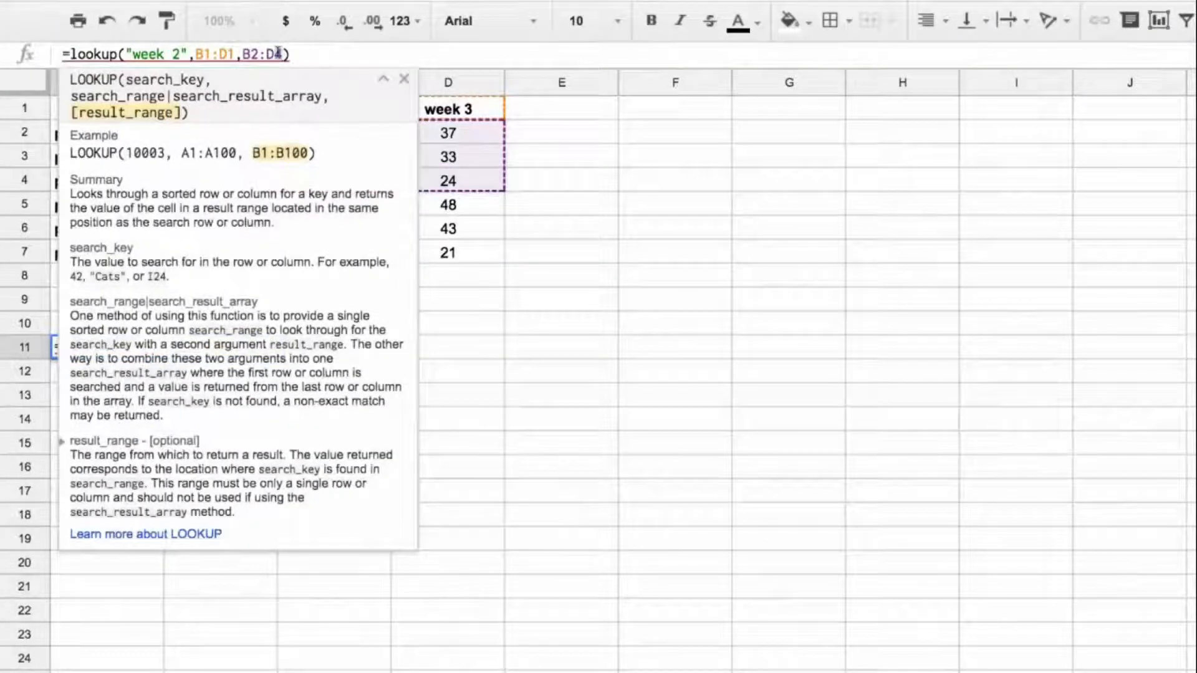
{"action": "left_click", "coordinate": [278, 54]}
{"action": "key", "text": "BackSpace"}
{"action": "type", "text": "7"}
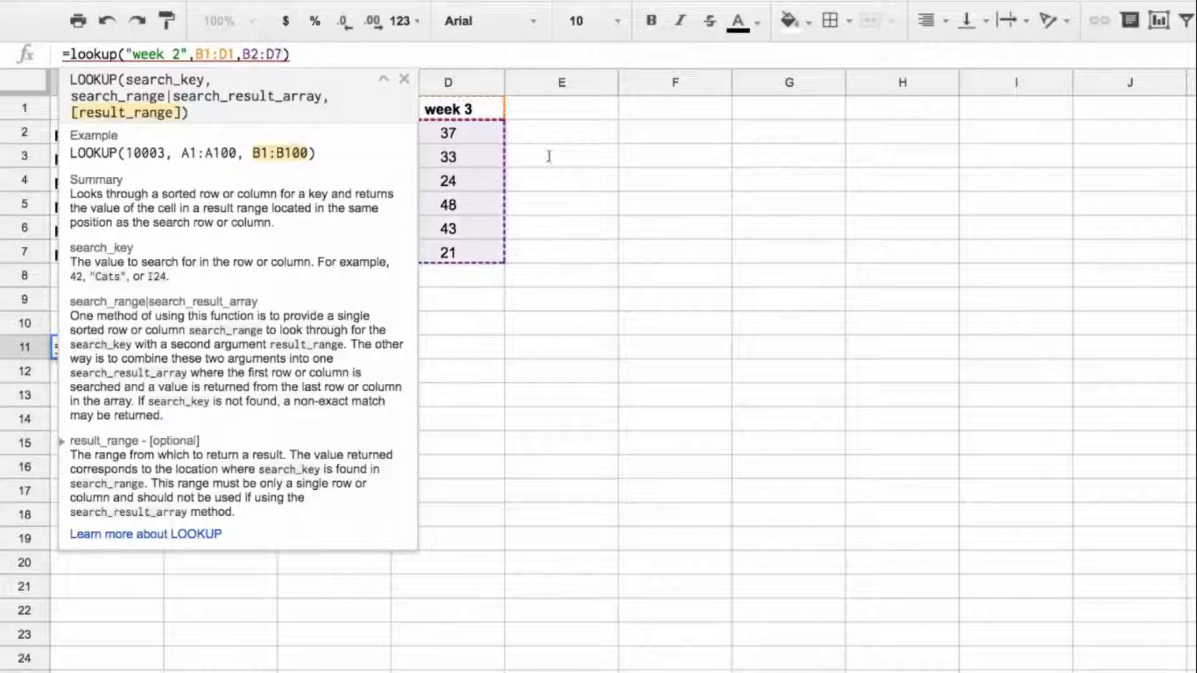
{"action": "key", "text": "Return"}
{"action": "left_click", "coordinate": [138, 350]}
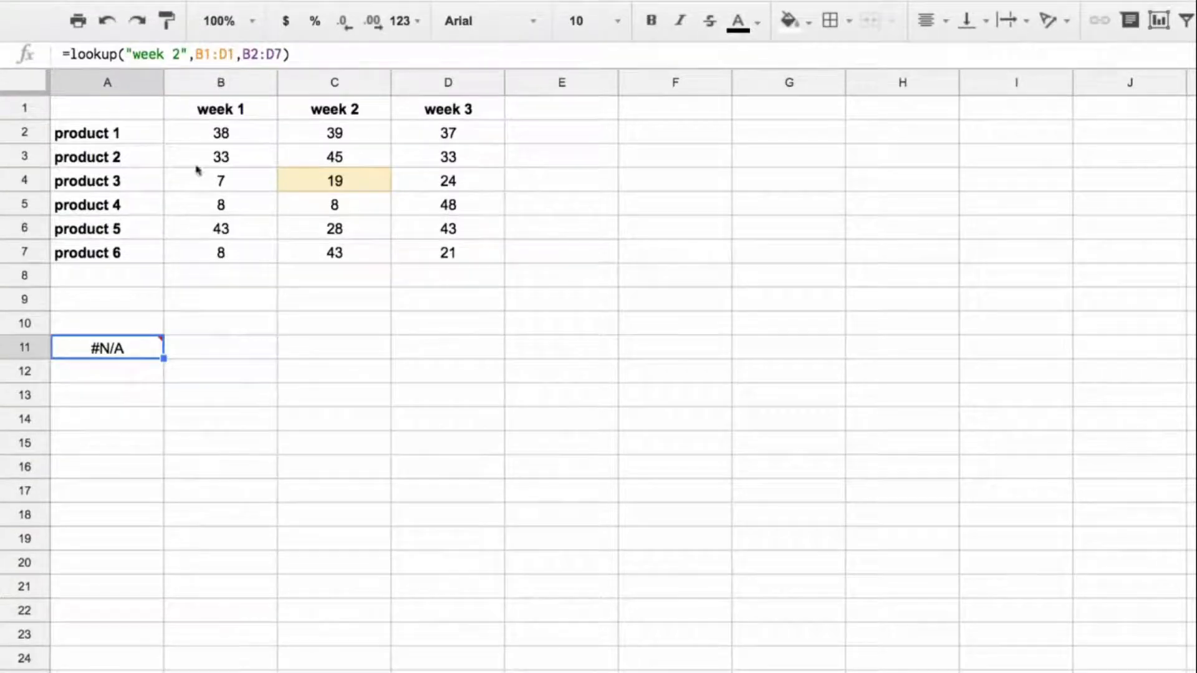
Step: Set the result range of the lookup formula in A11 back to B4:D4 and review its ranges
{"action": "left_click", "coordinate": [250, 55]}
{"action": "key", "text": "BackSpace"}
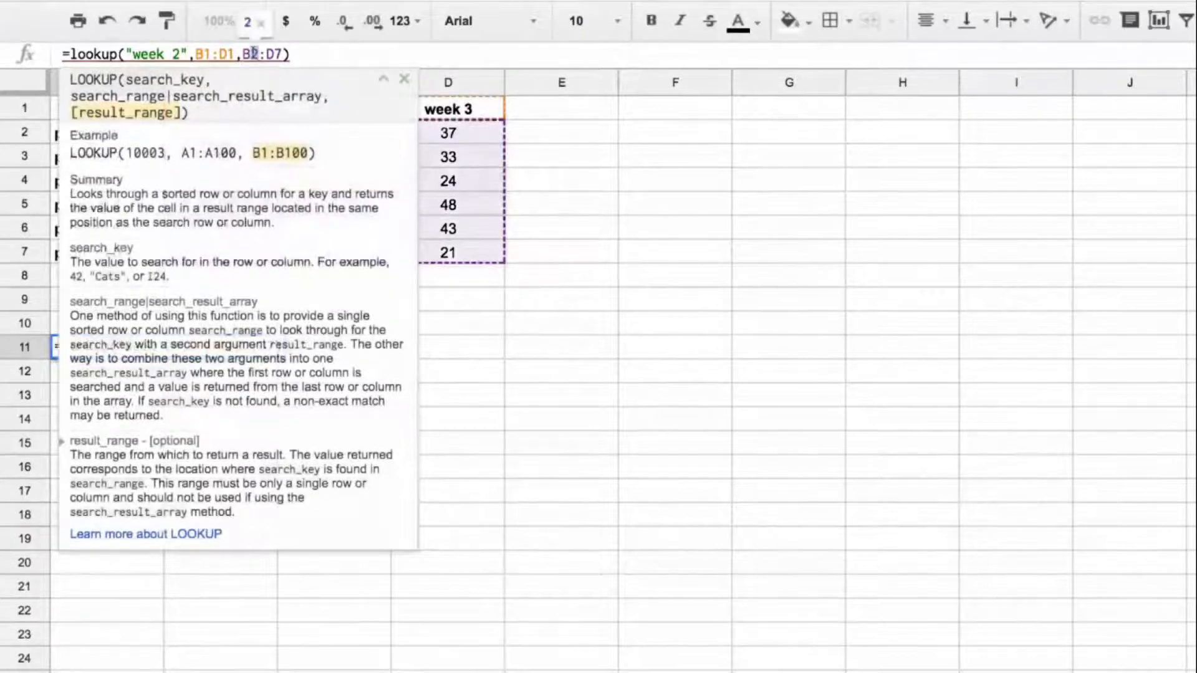
{"action": "type", "text": "4"}
{"action": "left_click", "coordinate": [282, 54]}
{"action": "key", "text": "BackSpace"}
{"action": "type", "text": "4"}
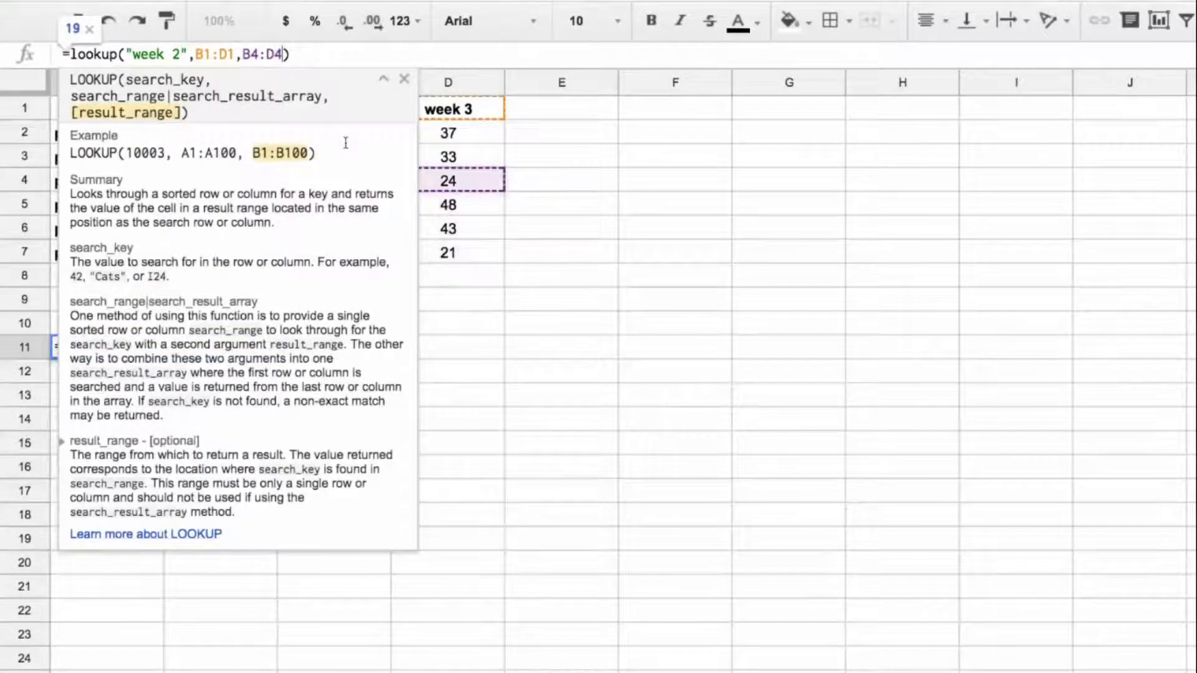
{"action": "key", "text": "Return"}
{"action": "left_click", "coordinate": [136, 344]}
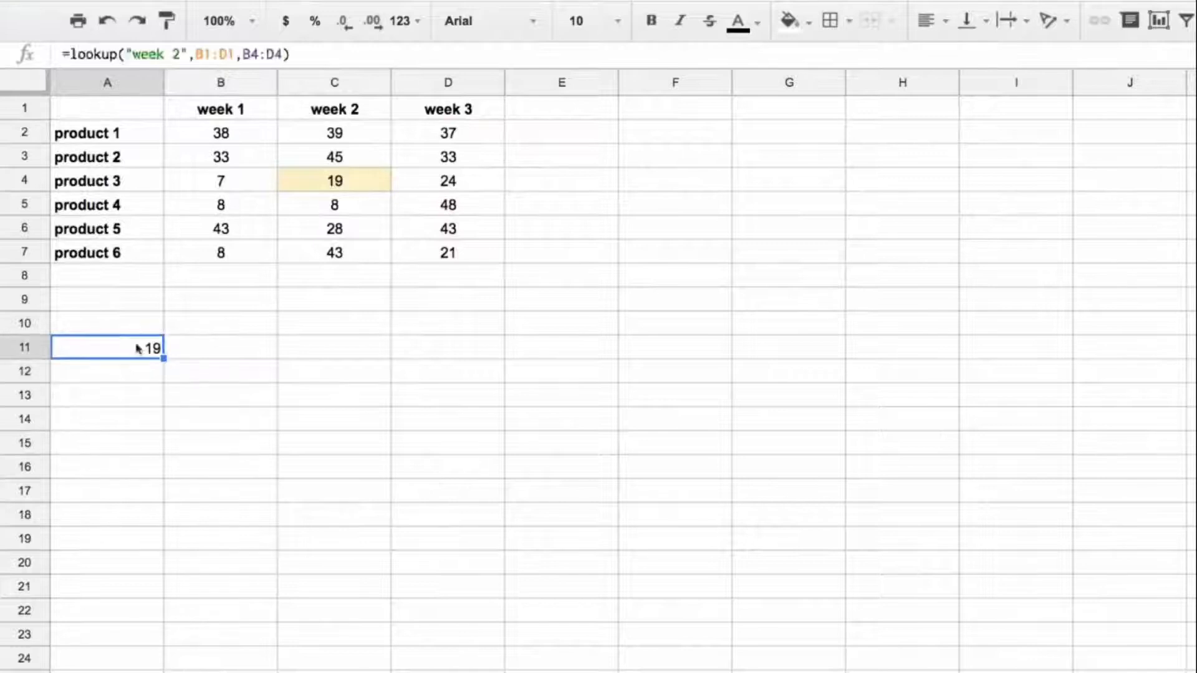
{"action": "key", "text": "Return"}
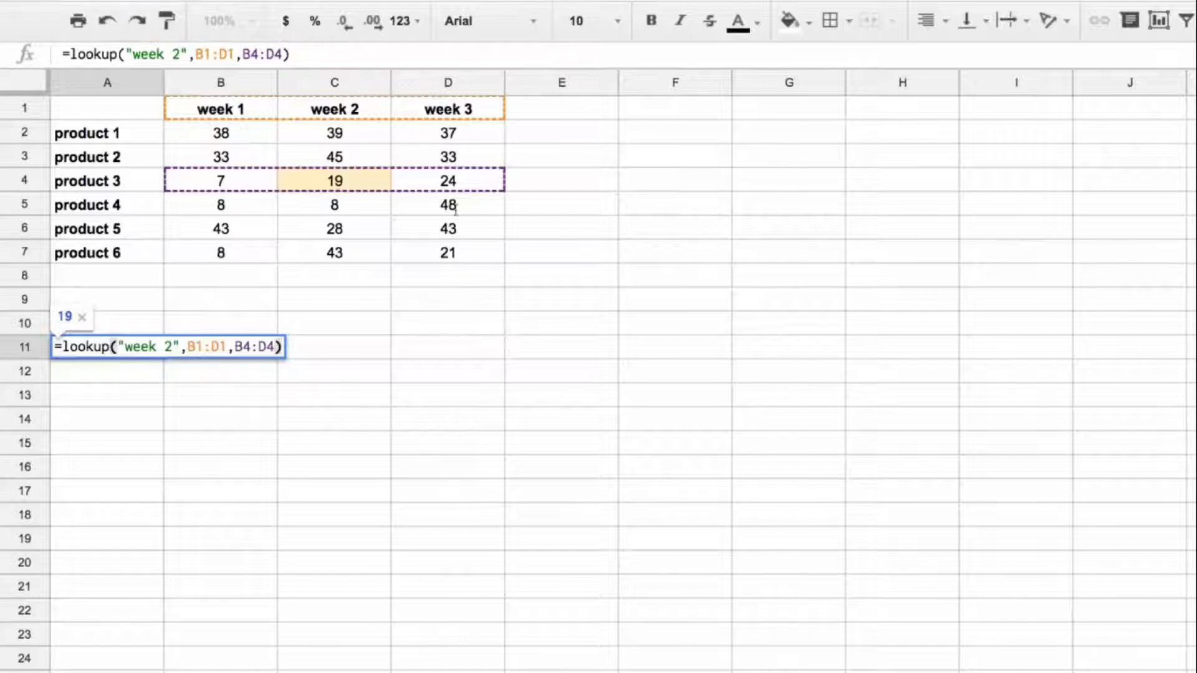
{"action": "key", "text": "Escape"}
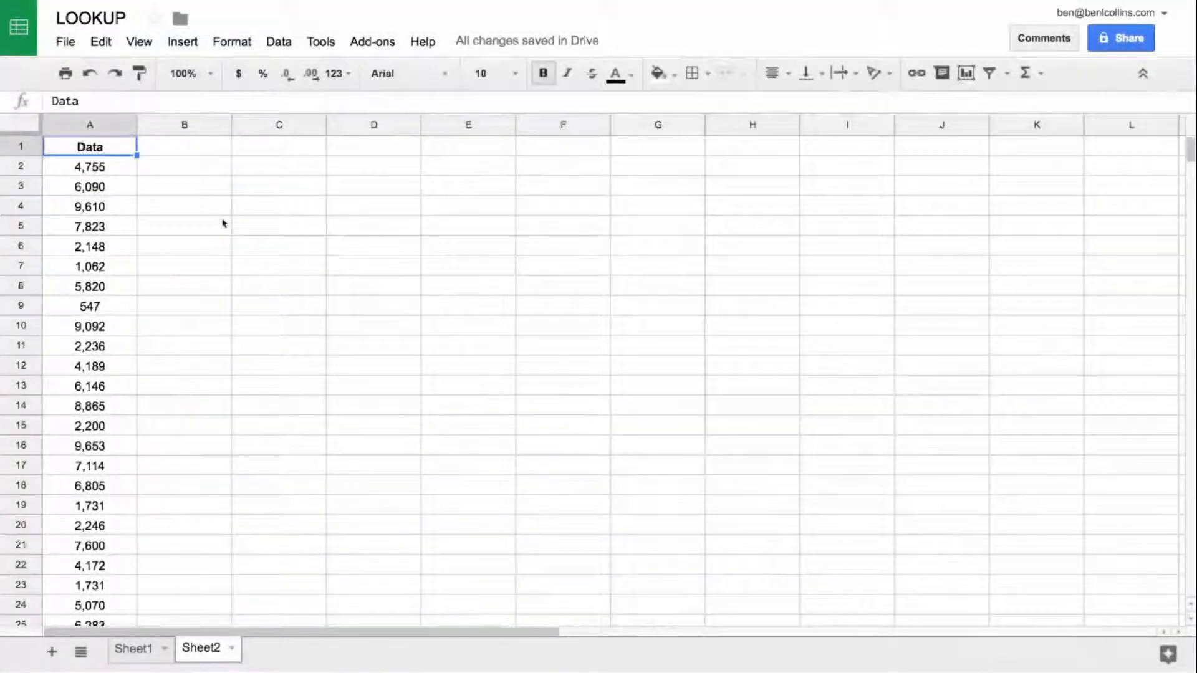
Step: Examine where the data in column A ends on Sheet2
{"action": "key", "text": "ctrl+Down"}
{"action": "key", "text": "Down"}
{"action": "key", "text": "Down"}
{"action": "key", "text": "Down"}
{"action": "key", "text": "Up"}
{"action": "key", "text": "Up"}
{"action": "key", "text": "Up"}
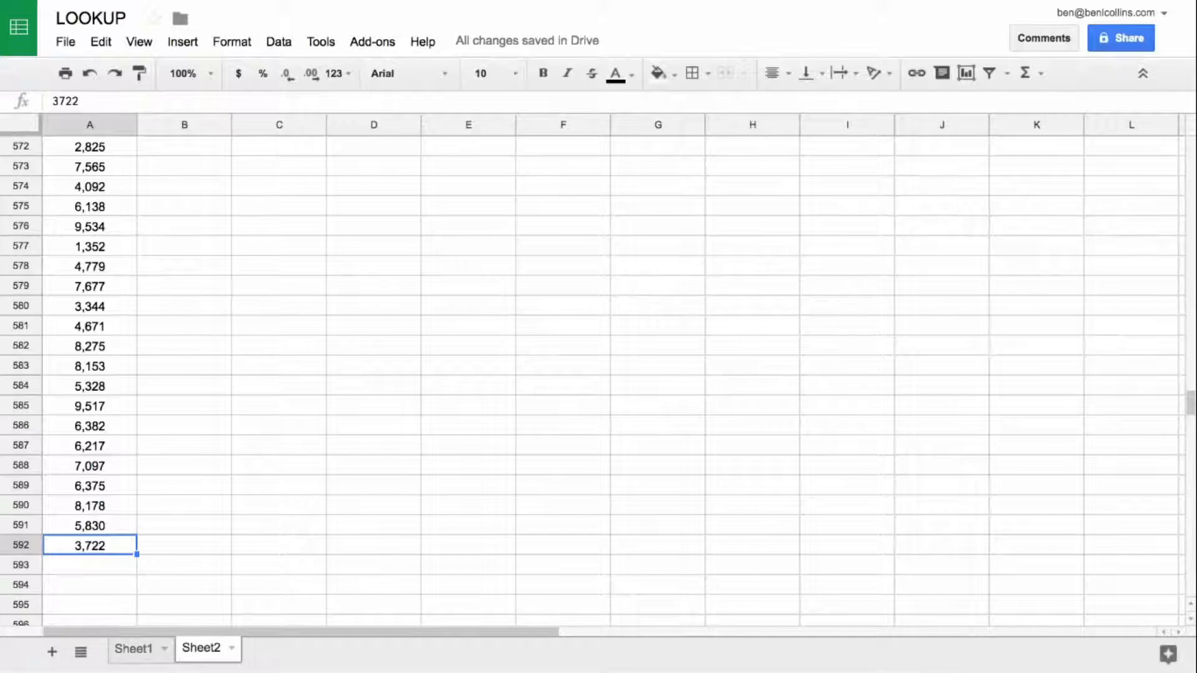
Step: Enter the bold label "What is the last item in Column A" in cell C1 of Sheet2
{"action": "key", "text": "ctrl+Up"}
{"action": "key", "text": "Right"}
{"action": "key", "text": "Right"}
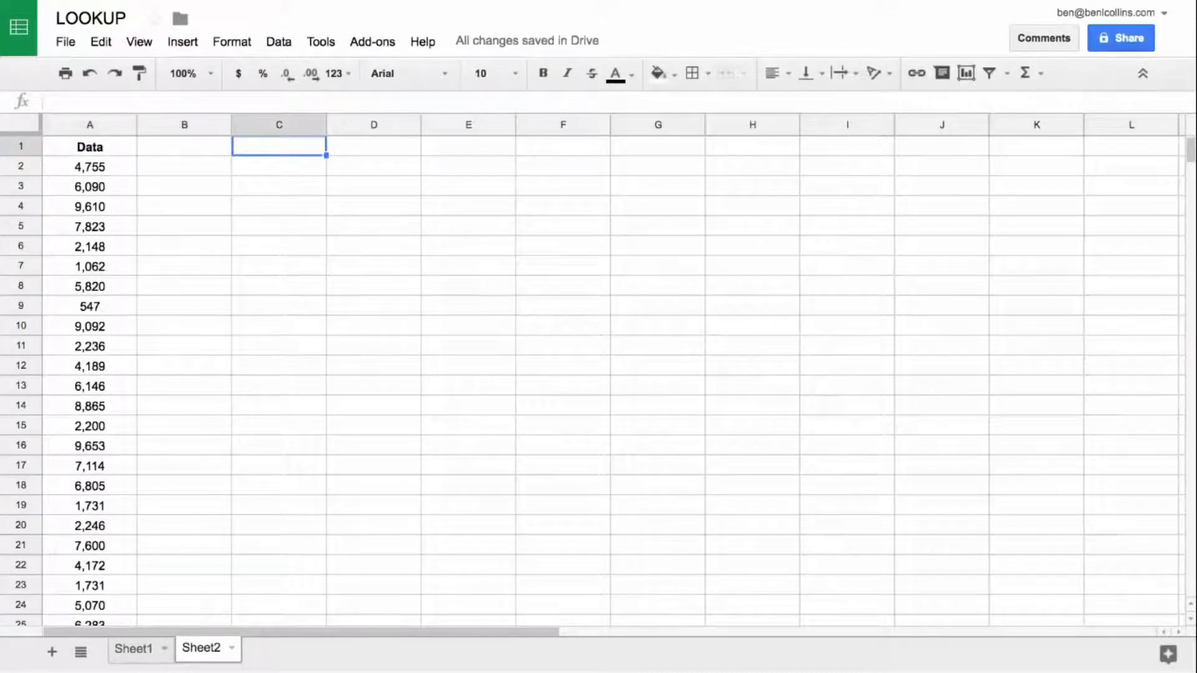
{"action": "type", "text": "What is the"}
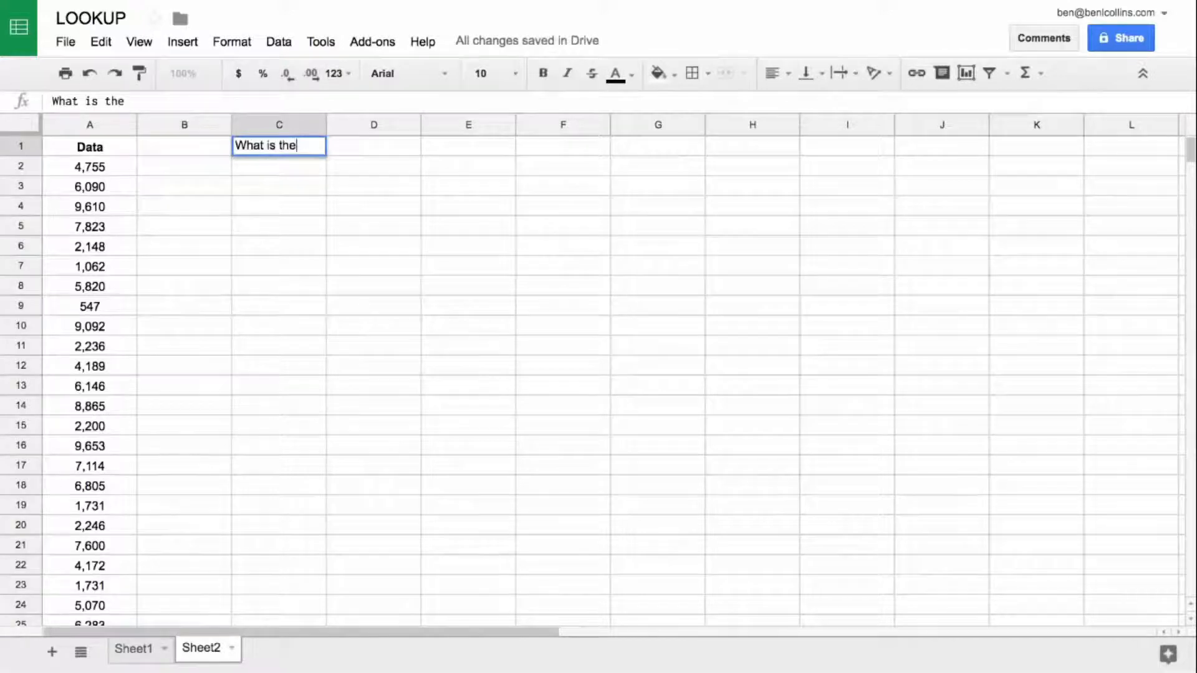
{"action": "type", "text": " last item"}
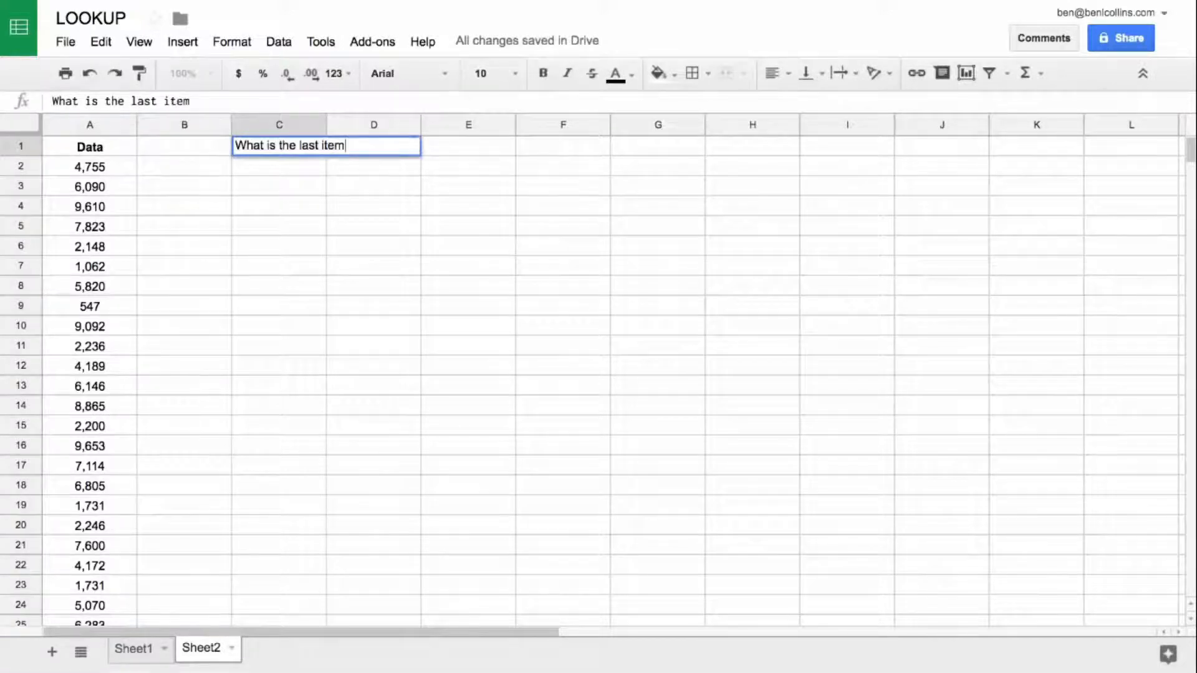
{"action": "type", "text": " in Column A"}
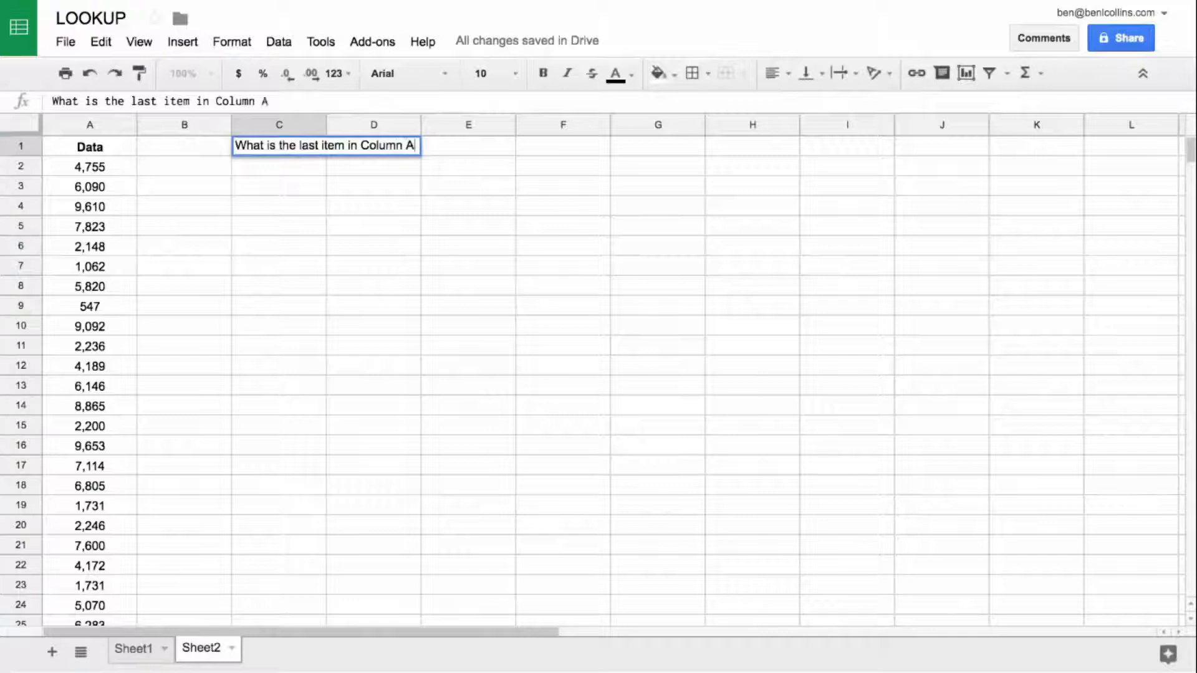
{"action": "key", "text": "Return"}
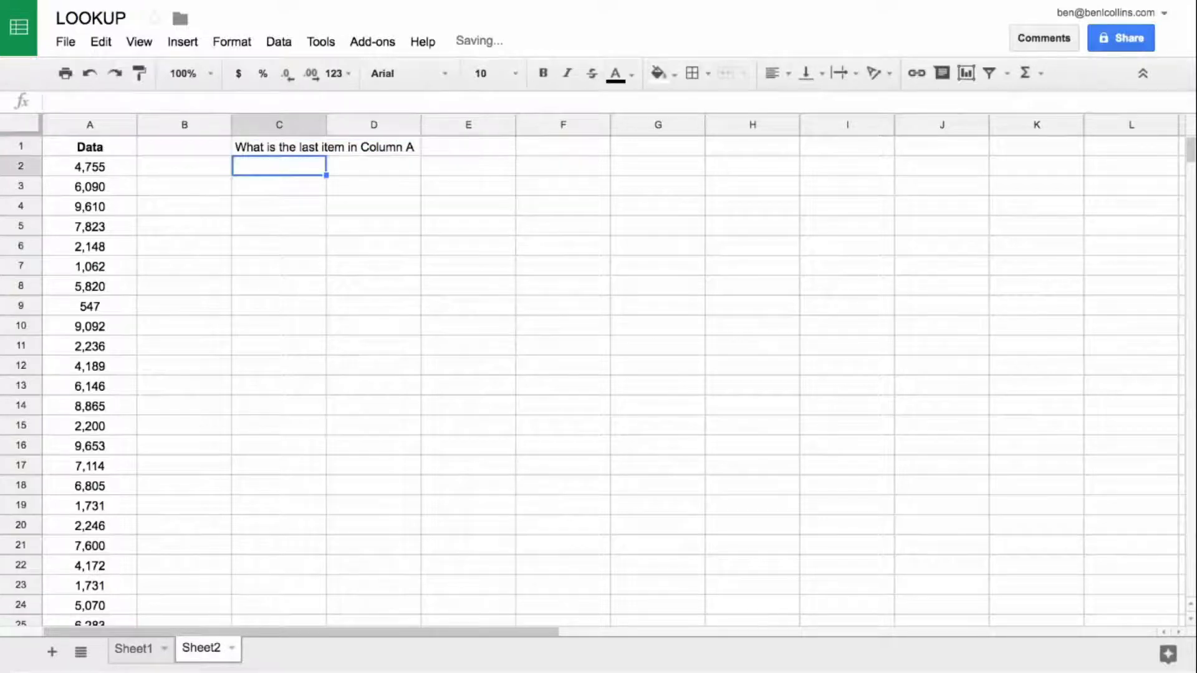
{"action": "key", "text": "Up"}
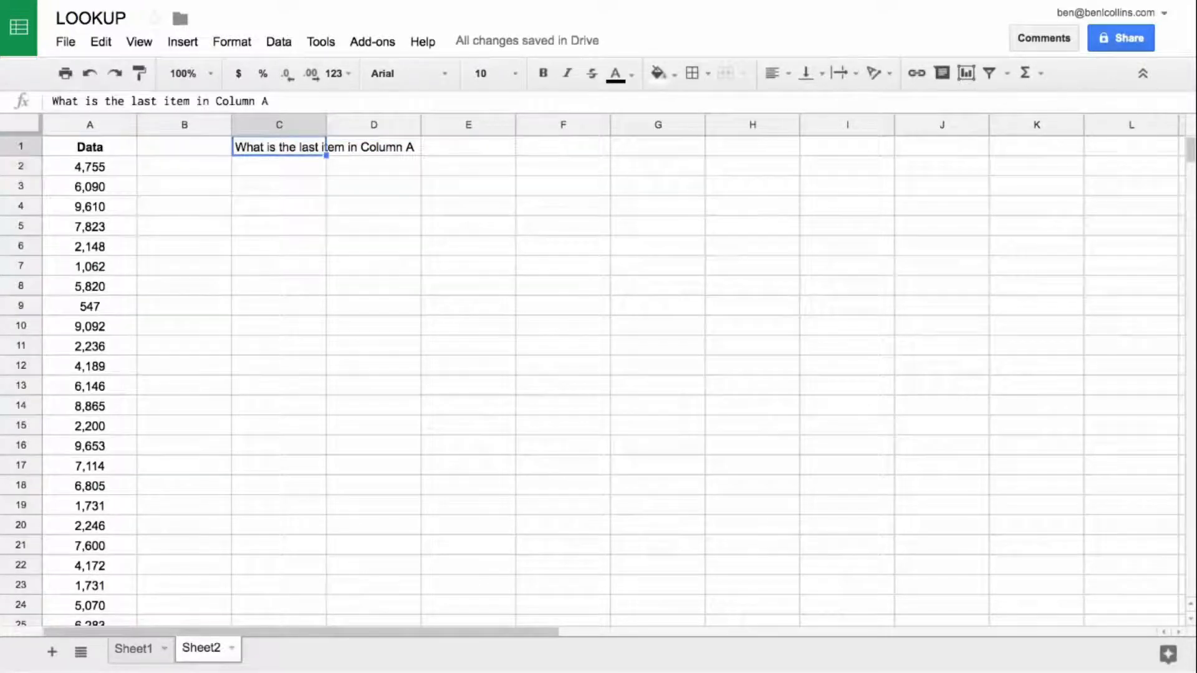
{"action": "key", "text": "ctrl+b"}
{"action": "key", "text": "Right"}
{"action": "key", "text": "Right"}
{"action": "key", "text": "Right"}
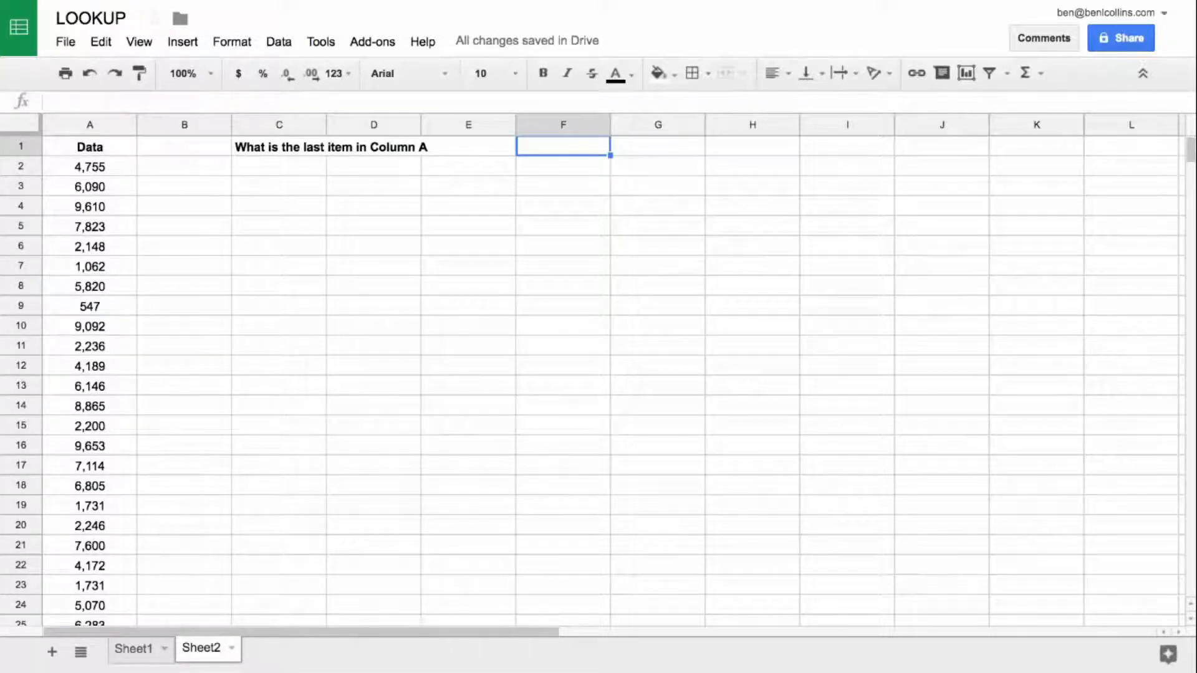
{"action": "key", "text": "Left"}
{"action": "key", "text": "Left"}
{"action": "key", "text": "Left"}
{"action": "key", "text": "Left"}
{"action": "key", "text": "Left"}
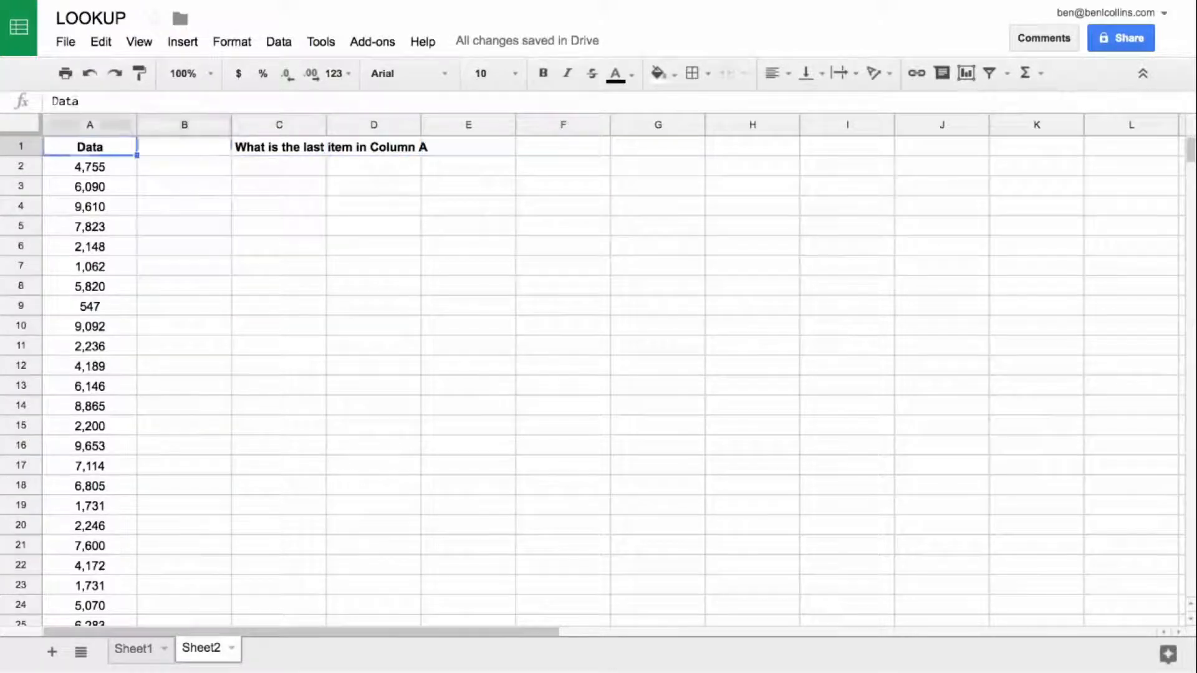
{"action": "key", "text": "Down"}
{"action": "key", "text": "Down"}
{"action": "key", "text": "Down"}
{"action": "key", "text": "Down"}
{"action": "key", "text": "Down"}
{"action": "key", "text": "Up"}
{"action": "key", "text": "Up"}
{"action": "key", "text": "Up"}
{"action": "key", "text": "Up"}
{"action": "key", "text": "Up"}
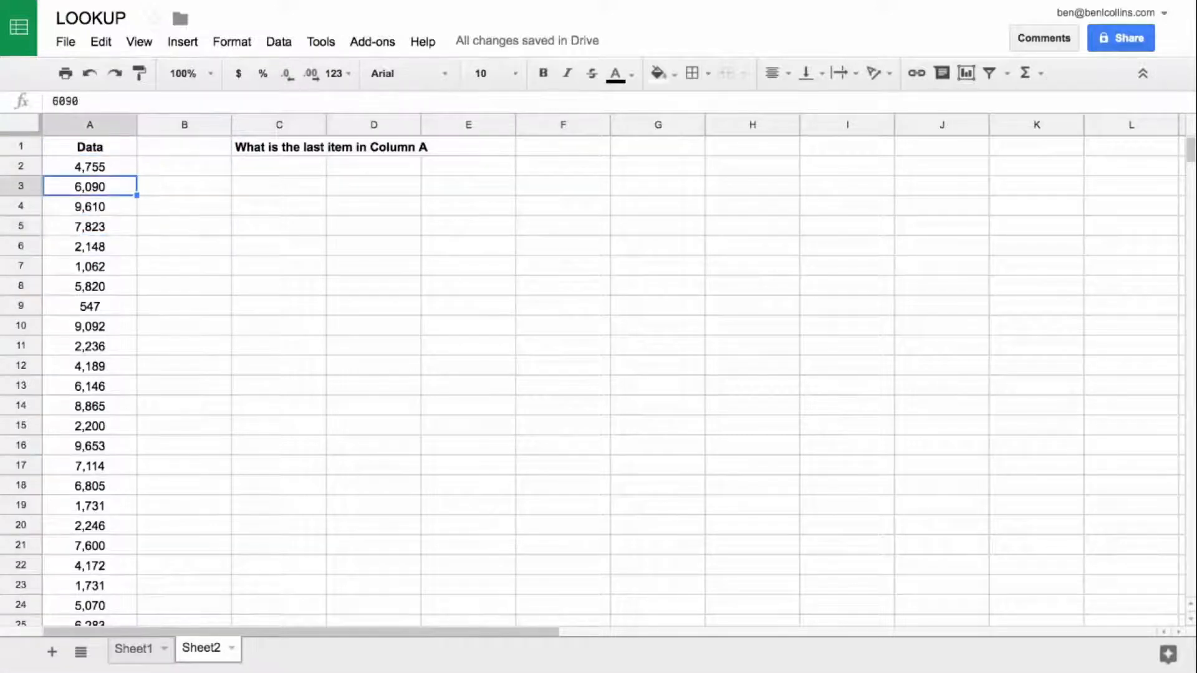
{"action": "key", "text": "Down"}
{"action": "key", "text": "Right"}
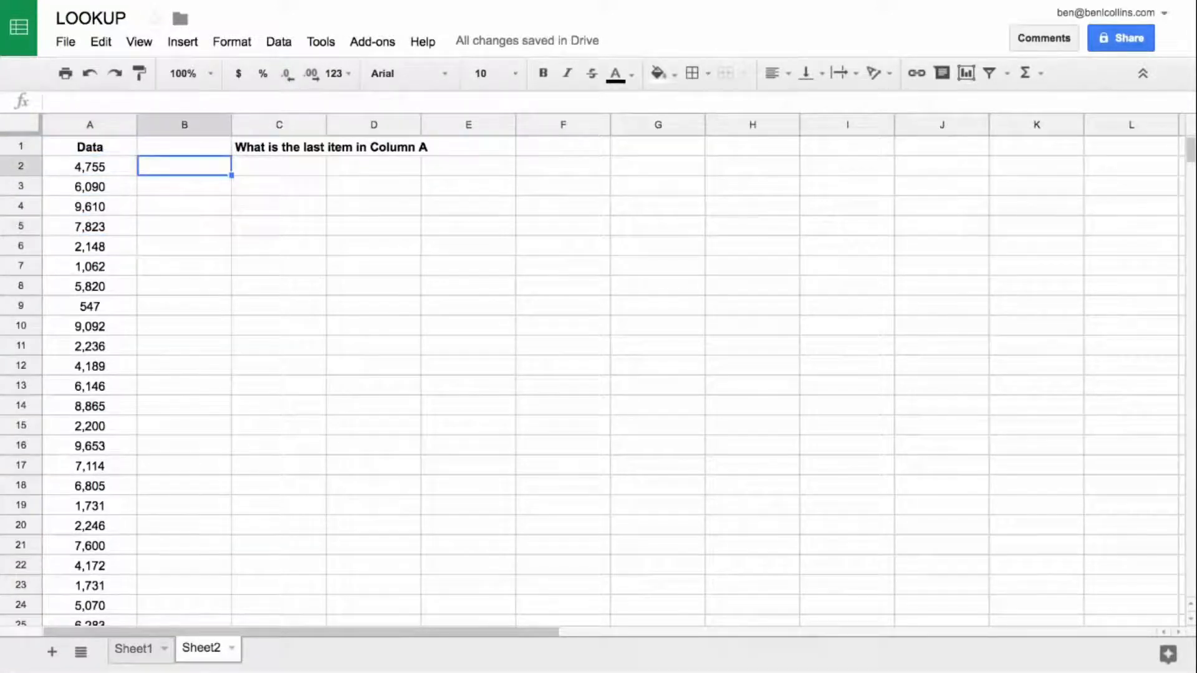
{"action": "key", "text": "Left"}
{"action": "key", "text": "Up"}
{"action": "key", "text": "Down"}
{"action": "key", "text": "Down"}
{"action": "key", "text": "Up"}
{"action": "key", "text": "Up"}
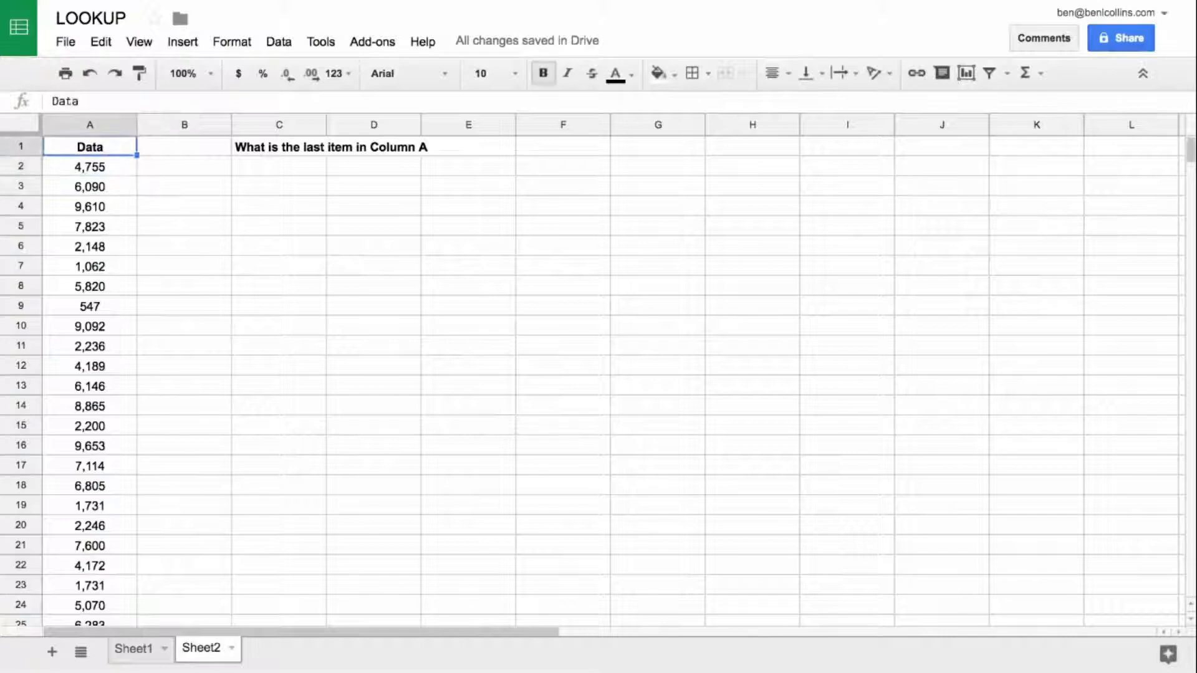
{"action": "key", "text": "Right"}
{"action": "key", "text": "Right"}
{"action": "key", "text": "Right"}
{"action": "key", "text": "Right"}
{"action": "key", "text": "Right"}
{"action": "key", "text": "Left"}
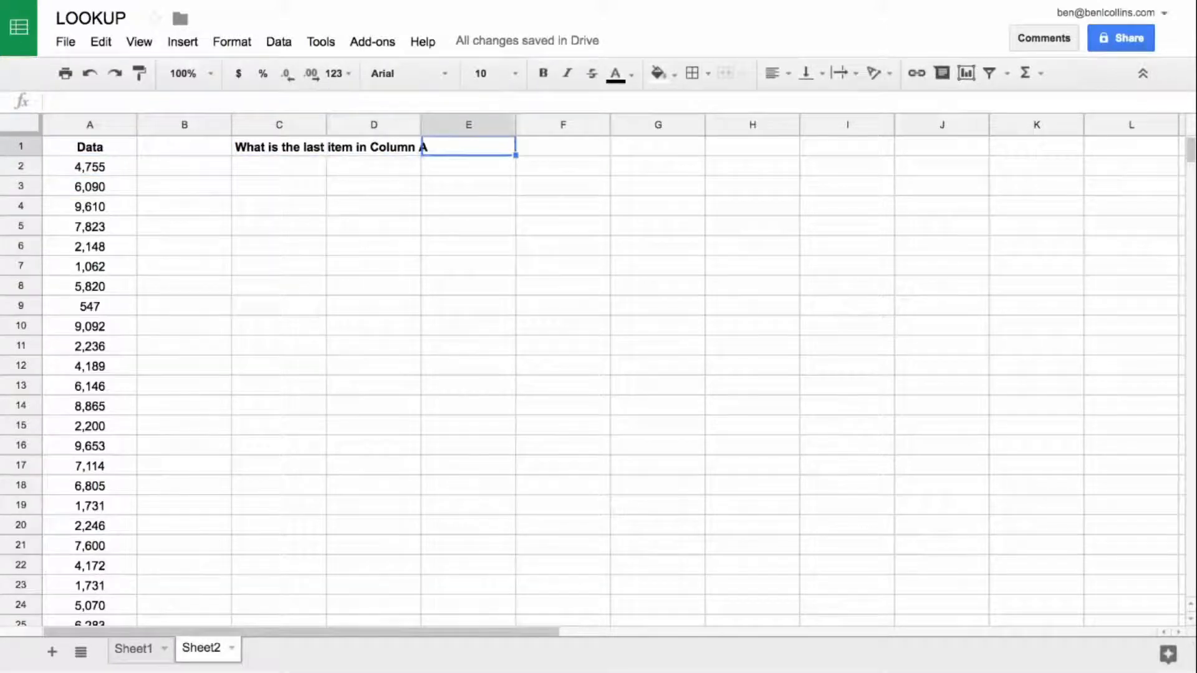
Step: Enter the formula =A:A<>"" in cell F1 to test whether the column A cell is not empty
{"action": "key", "text": "Right"}
{"action": "key", "text": "Right"}
{"action": "key", "text": "Left"}
{"action": "type", "text": "=A:A"}
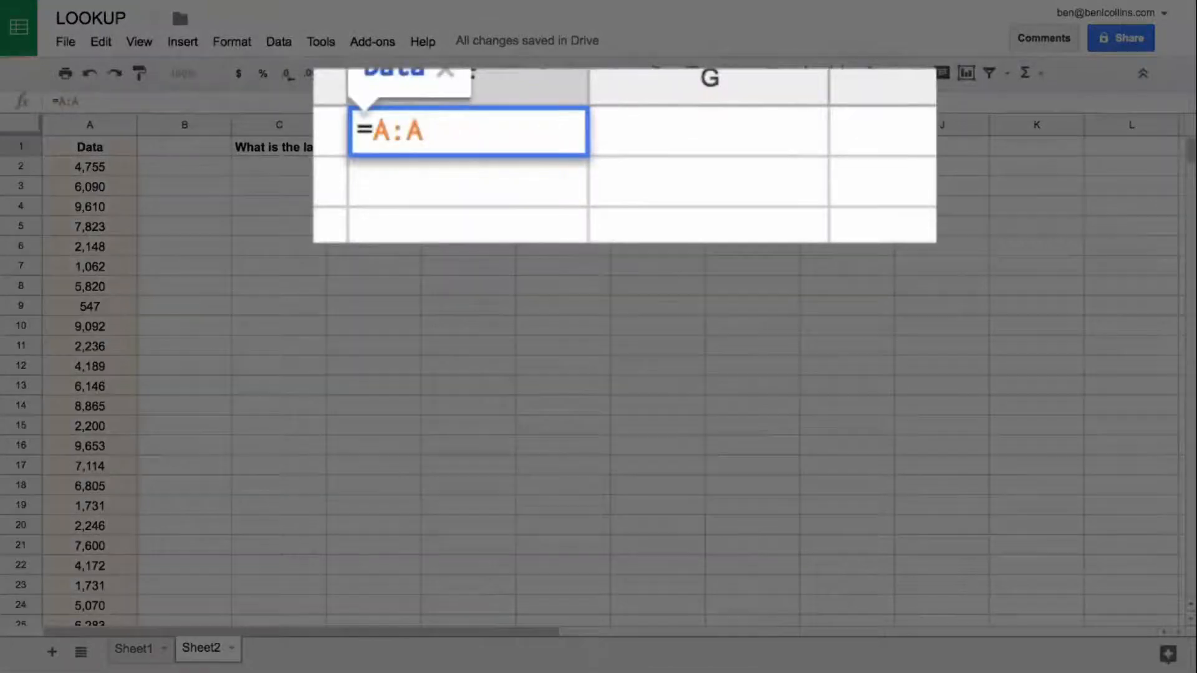
{"action": "type", "text": "<>\"\""}
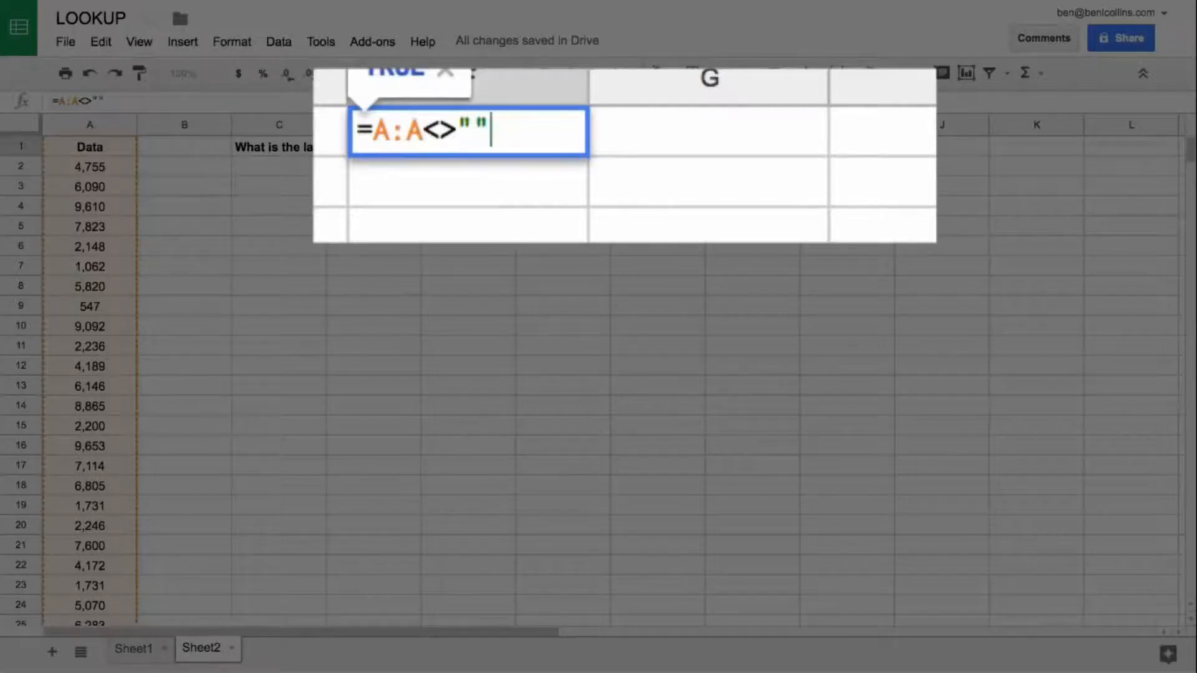
{"action": "key", "text": "Return"}
{"action": "key", "text": "Up"}
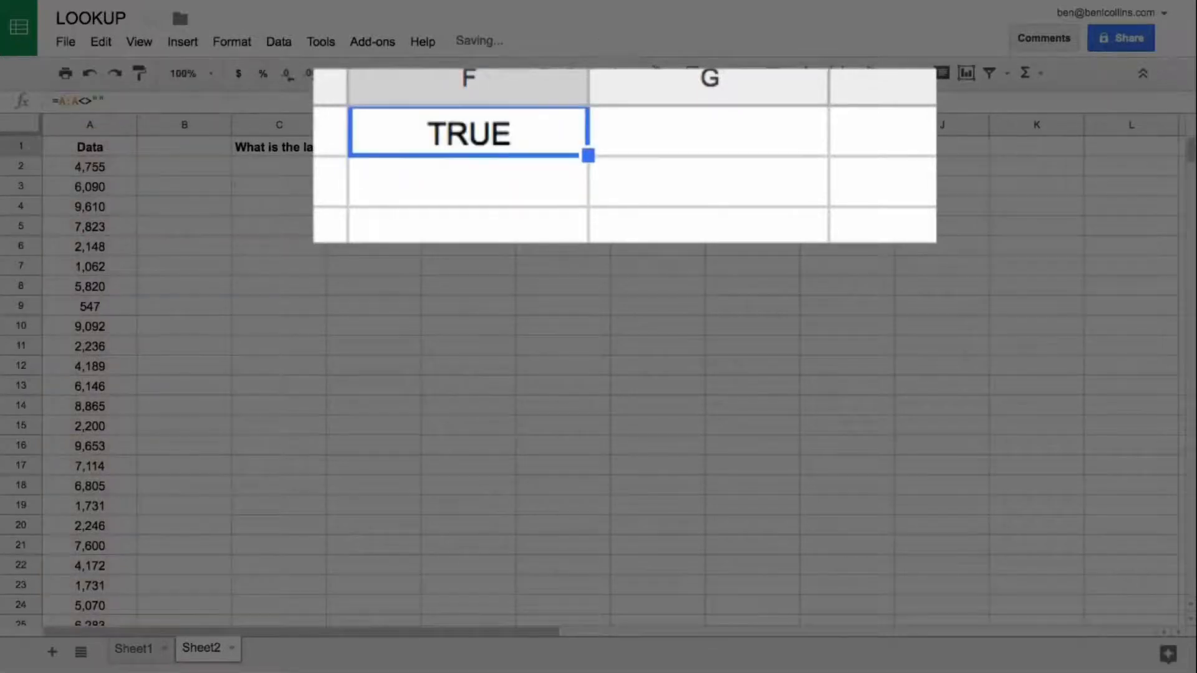
Step: Convert the column A test in F1 into the array formula =ArrayFormula(A:A<>"")
{"action": "key", "text": "Return"}
{"action": "key", "text": "ctrl+shift+Return"}
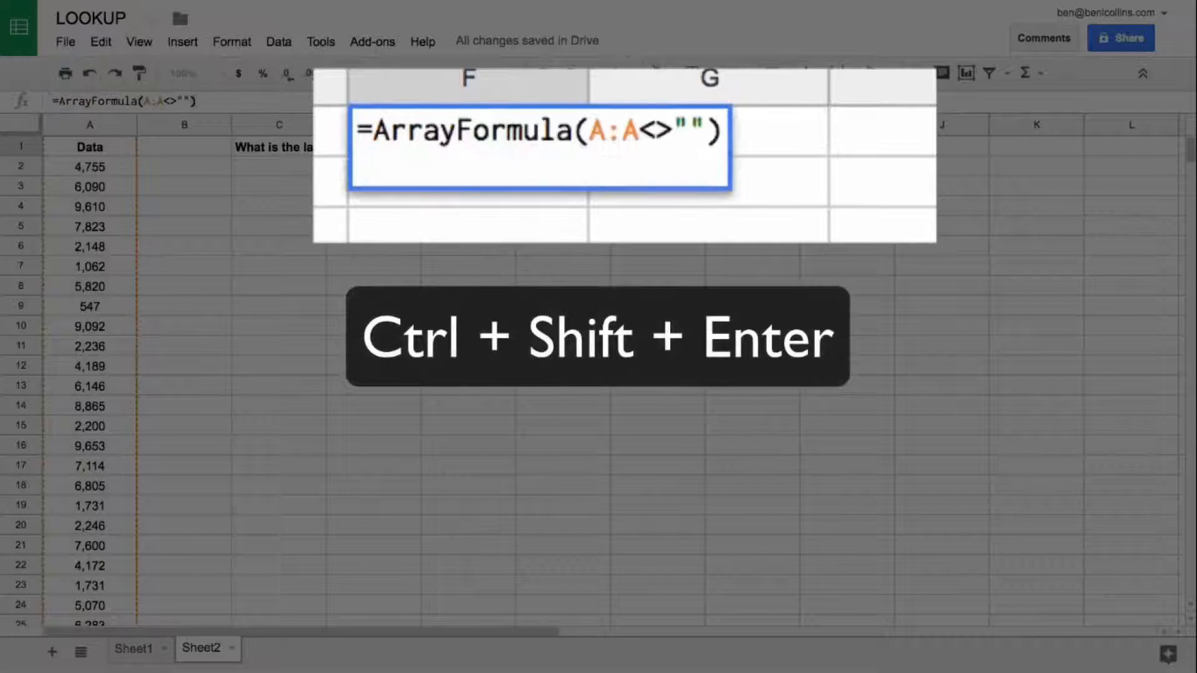
{"action": "key", "text": "Return"}
{"action": "key", "text": "Up"}
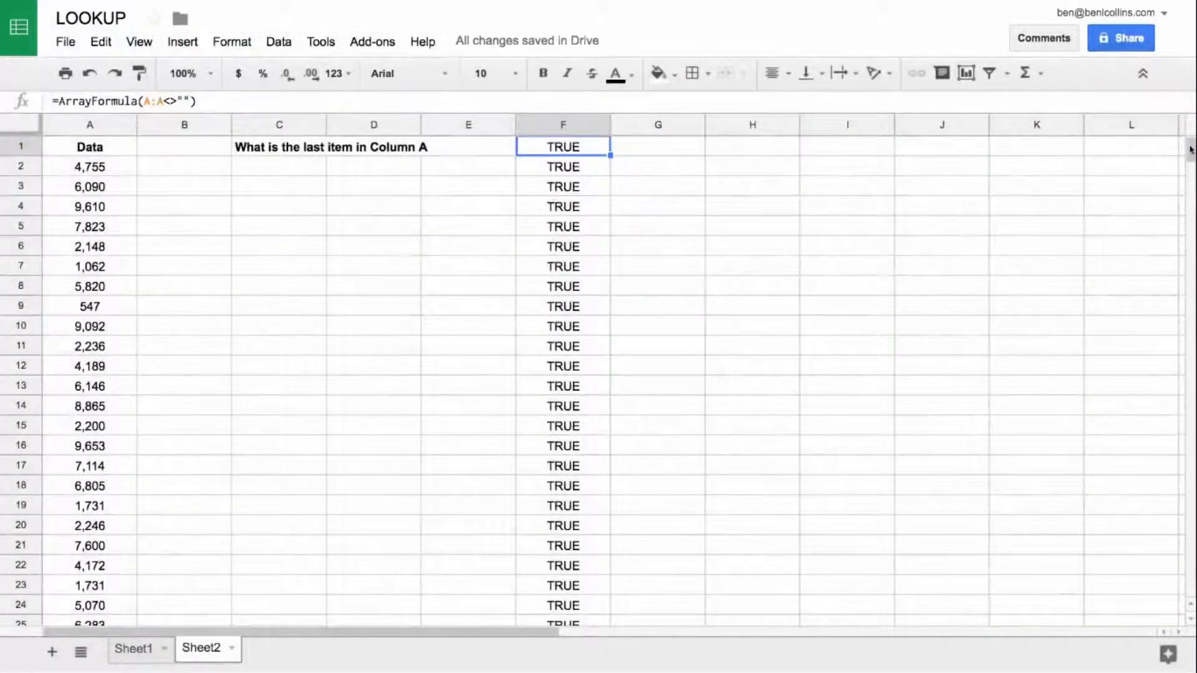
Step: Examine the array results in column F around the row where the column A data ends
{"action": "left_click_drag", "start_coordinate": [1191, 149], "coordinate": [1192, 402]}
{"action": "scroll", "coordinate": [480, 471], "scroll_direction": "down", "scroll_amount": 1}
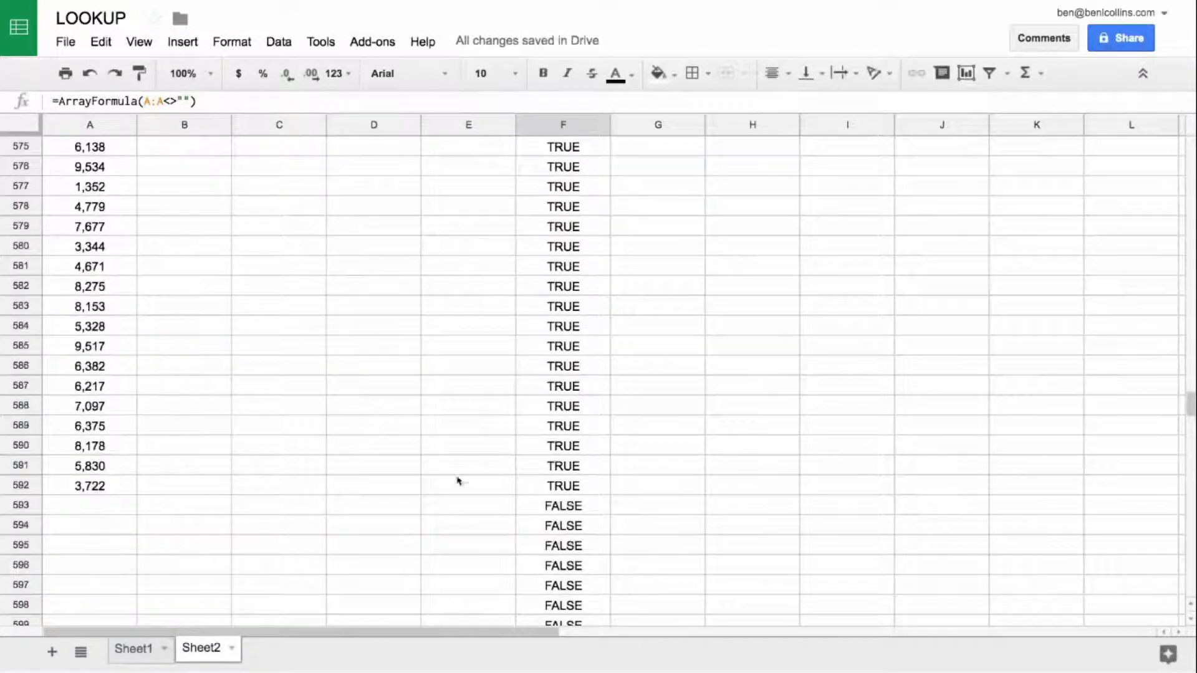
{"action": "left_click_drag", "start_coordinate": [107, 502], "coordinate": [487, 511]}
{"action": "left_click", "coordinate": [563, 504]}
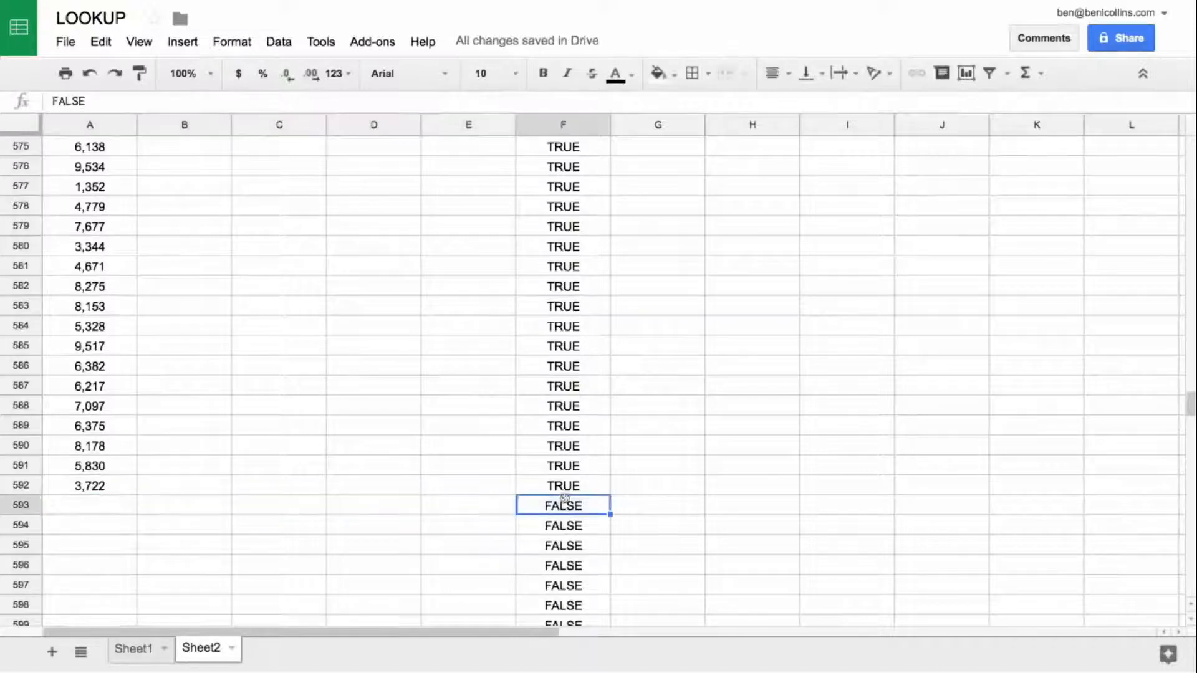
{"action": "left_click_drag", "start_coordinate": [74, 505], "coordinate": [511, 504]}
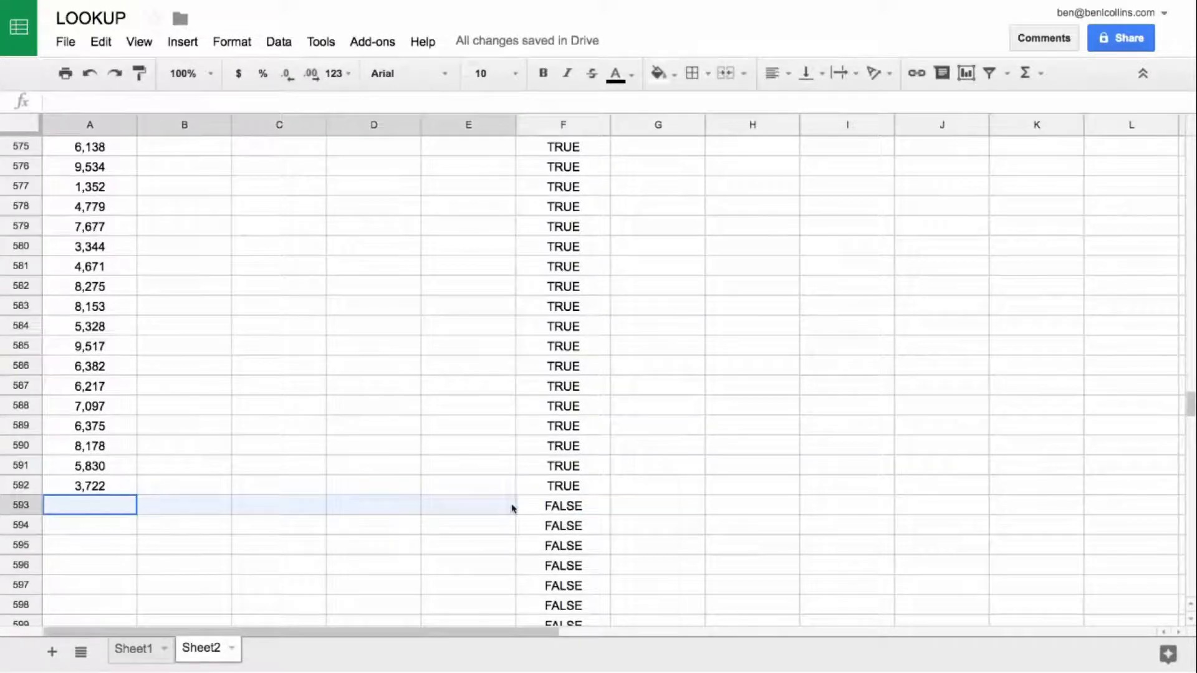
{"action": "left_click", "coordinate": [541, 502]}
{"action": "key", "text": "ctrl+Up"}
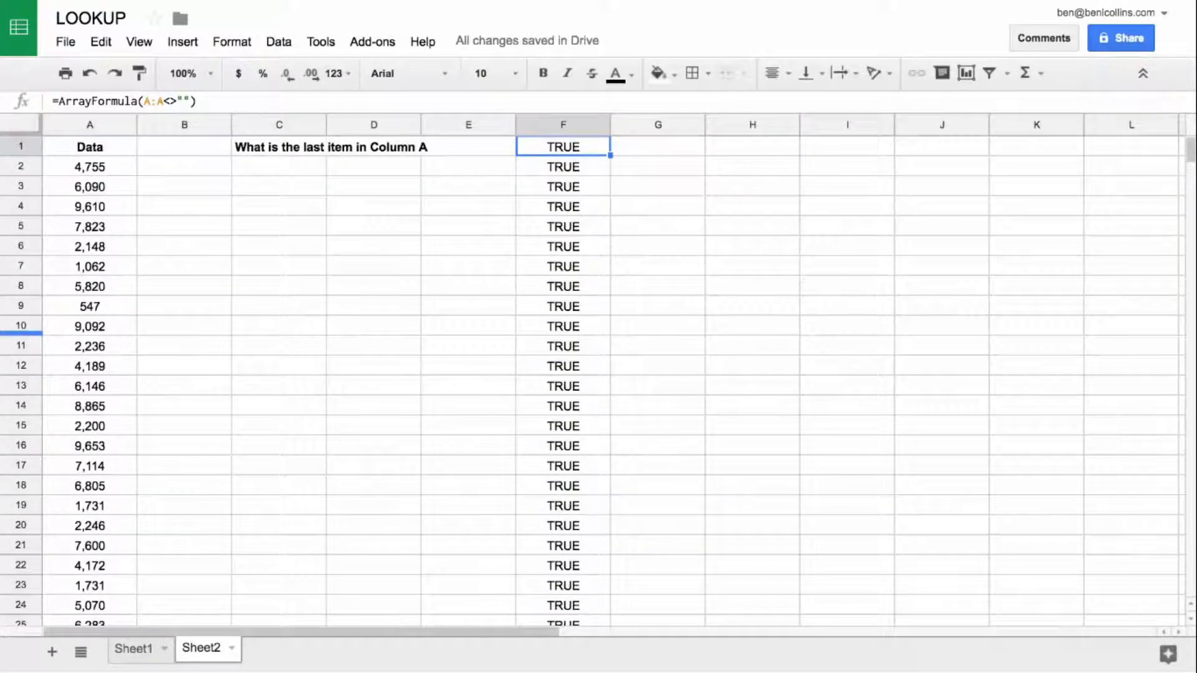
{"action": "scroll", "coordinate": [564, 206], "scroll_direction": "down", "scroll_amount": 15}
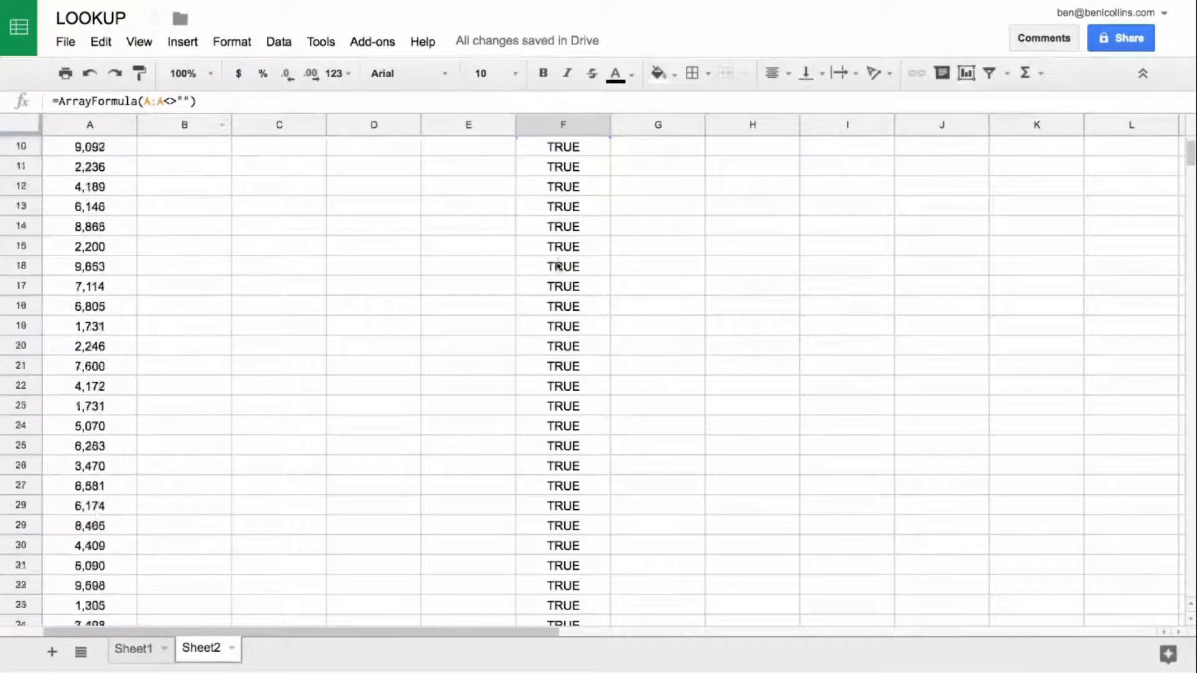
{"action": "scroll", "coordinate": [558, 291], "scroll_direction": "down", "scroll_amount": 15}
{"action": "left_click_drag", "start_coordinate": [1193, 190], "coordinate": [1192, 148]}
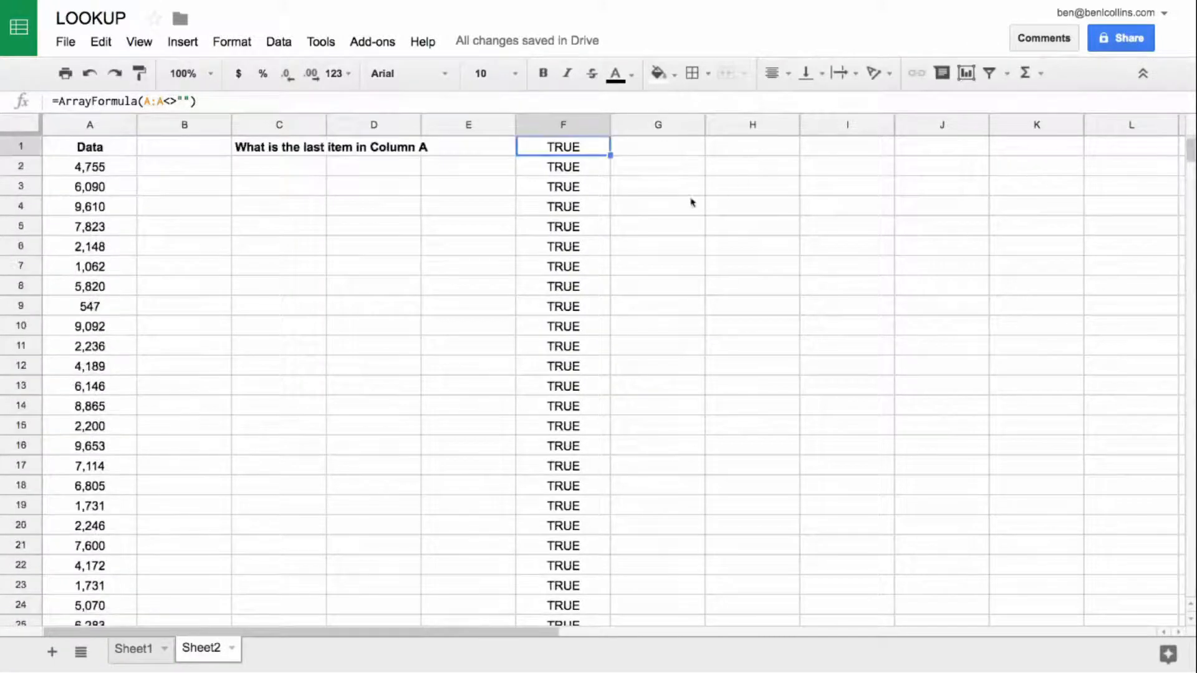
Step: Divide 1 by the test in F1 so the formula reads =ArrayFormula(1/(A:A<>""))
{"action": "left_click", "coordinate": [141, 100]}
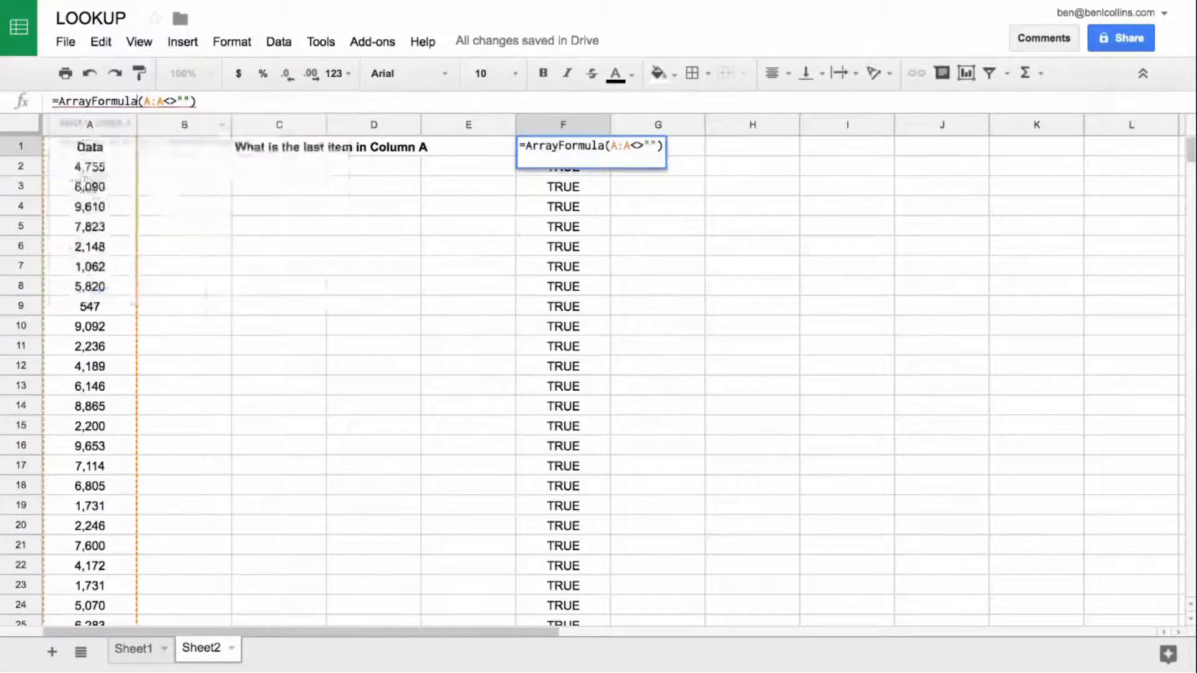
{"action": "type", "text": "(1/"}
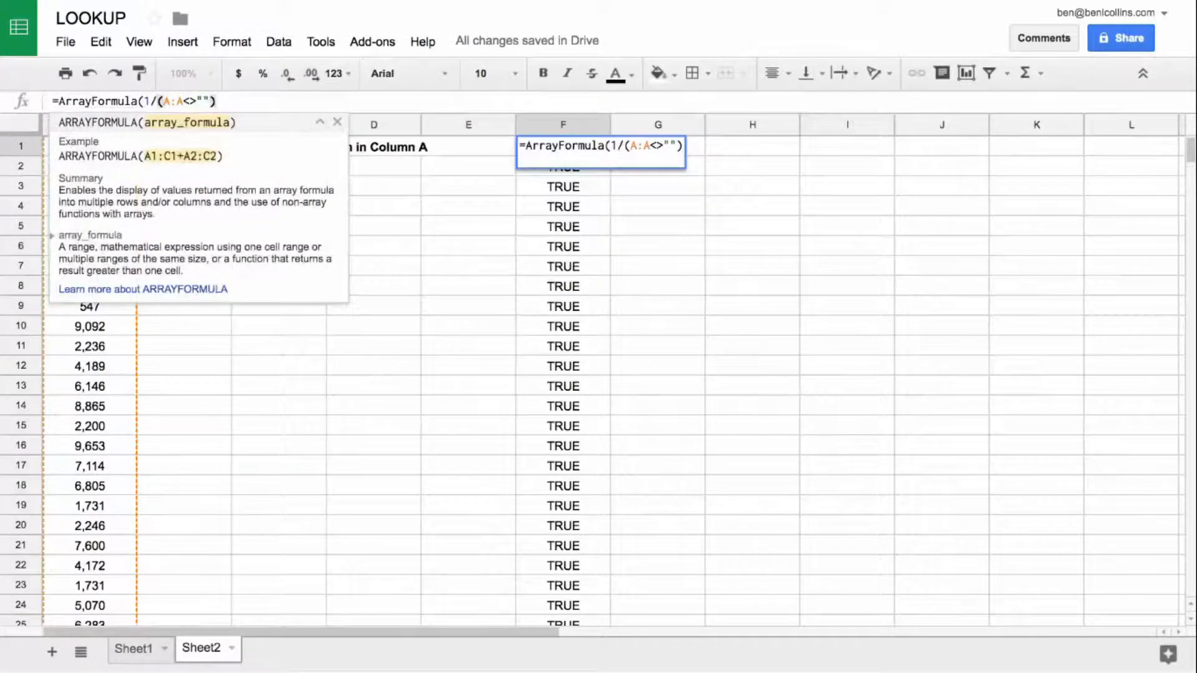
{"action": "type", "text": ")"}
{"action": "key", "text": "Return"}
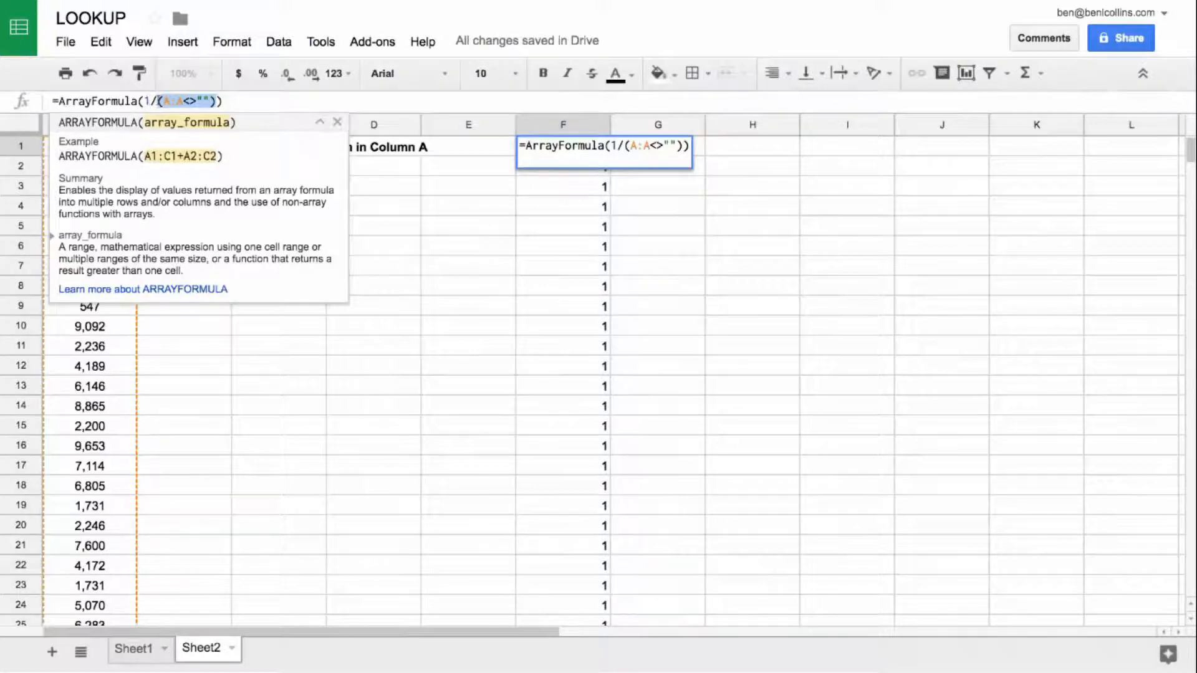
{"action": "key", "text": "Escape"}
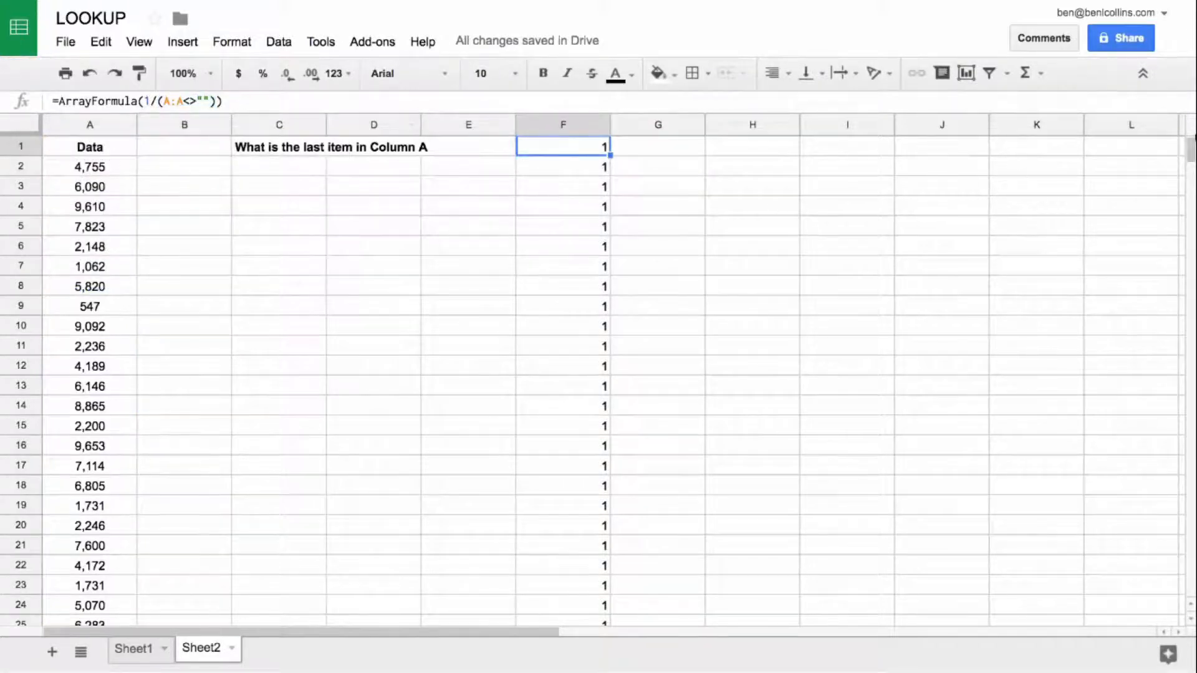
{"action": "mouse_move", "coordinate": [1192, 147]}
{"action": "left_mouse_down"}
{"action": "mouse_move", "coordinate": [1192, 468]}
{"action": "mouse_move", "coordinate": [1192, 149]}
{"action": "left_mouse_up"}
Step: Copy the formula ArrayFormula(1/(A:A<>"")) from F1 and enter it in cell H1
{"action": "left_click_drag", "start_coordinate": [223, 101], "coordinate": [60, 105]}
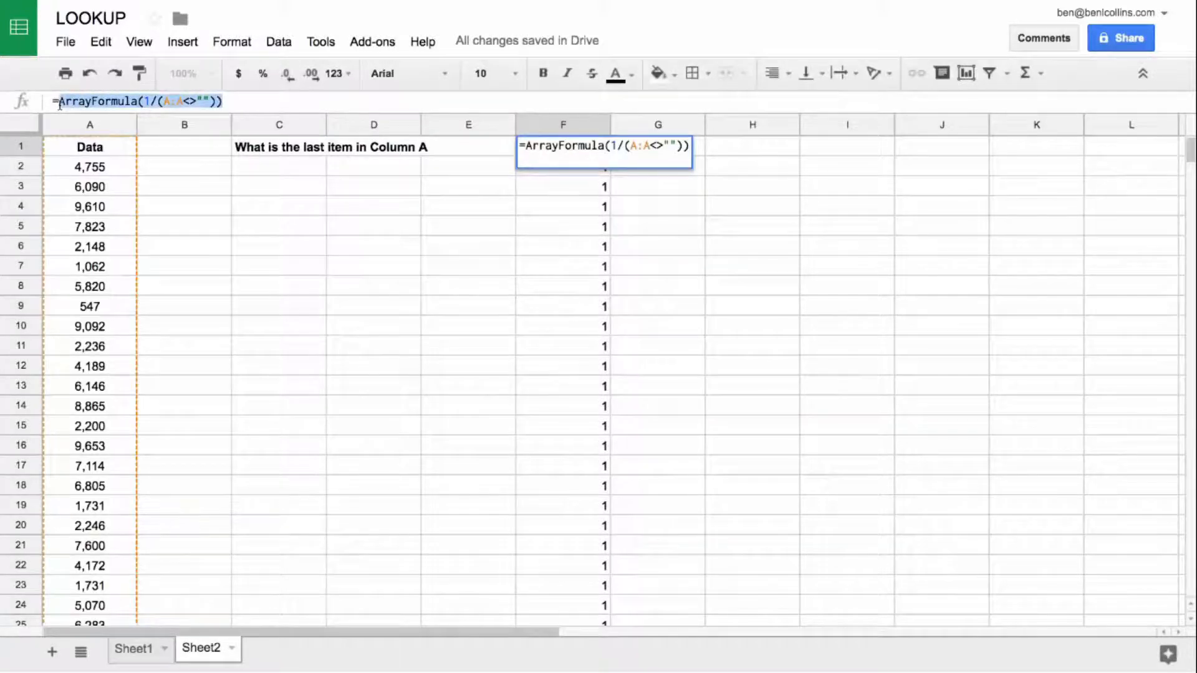
{"action": "key", "text": "Escape"}
{"action": "left_click", "coordinate": [740, 153]}
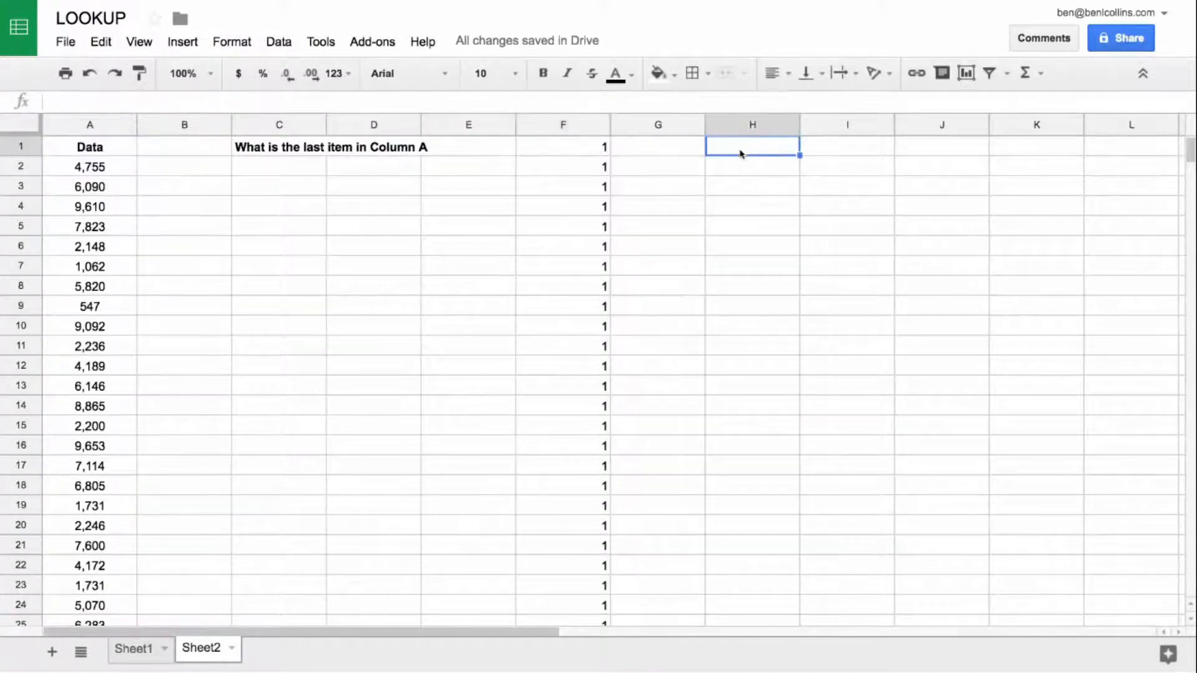
{"action": "type", "text": "="}
{"action": "key", "text": "super+v"}
{"action": "key", "text": "Return"}
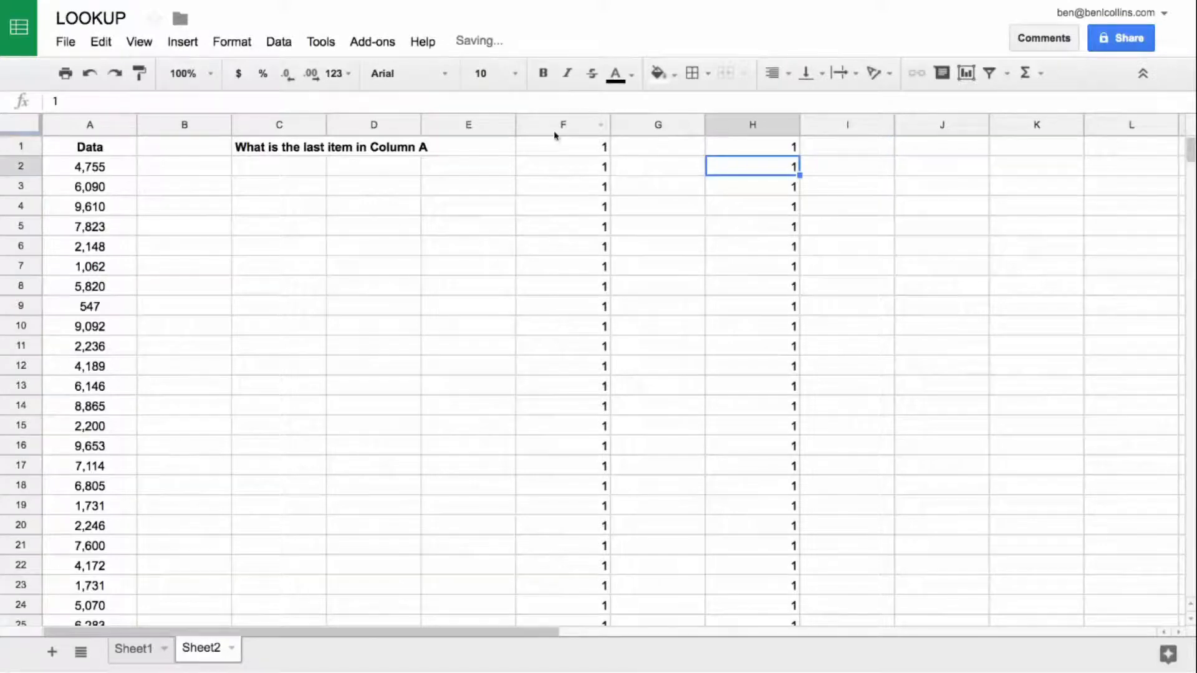
Step: Extend the F1 formula to =ArrayFormula(lookup(2,1/(A:A<>""),A:A)) to return the last item in column A
{"action": "left_click", "coordinate": [555, 146]}
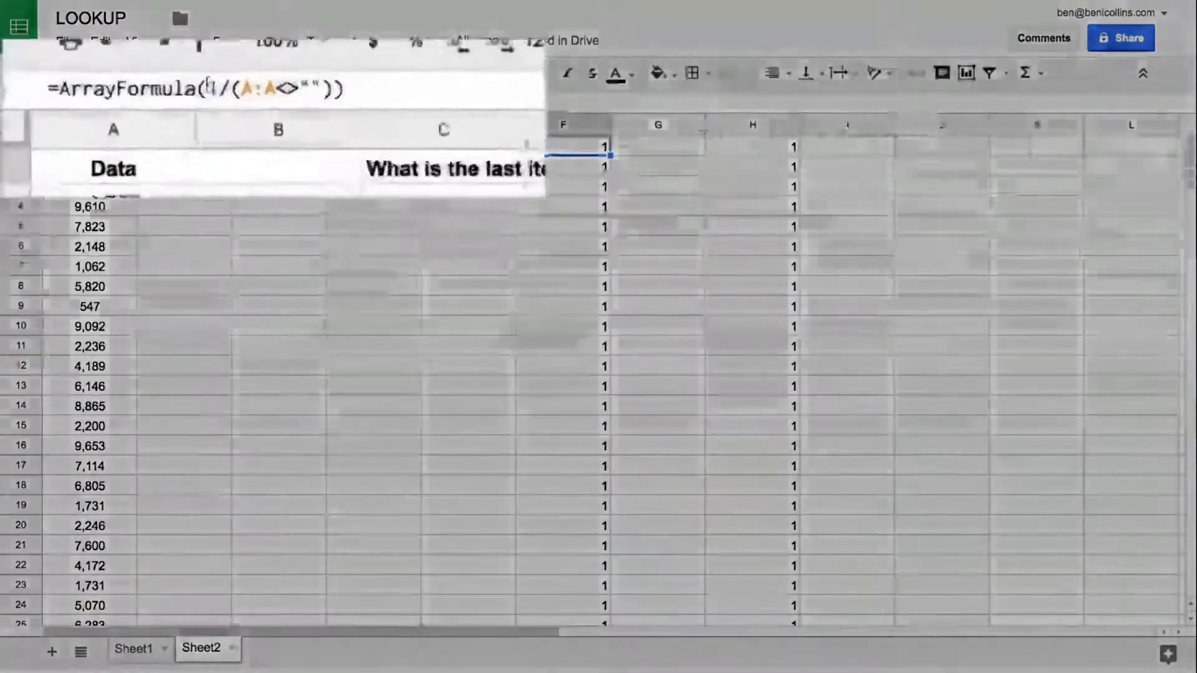
{"action": "left_click", "coordinate": [144, 101]}
{"action": "type", "text": "lookup"}
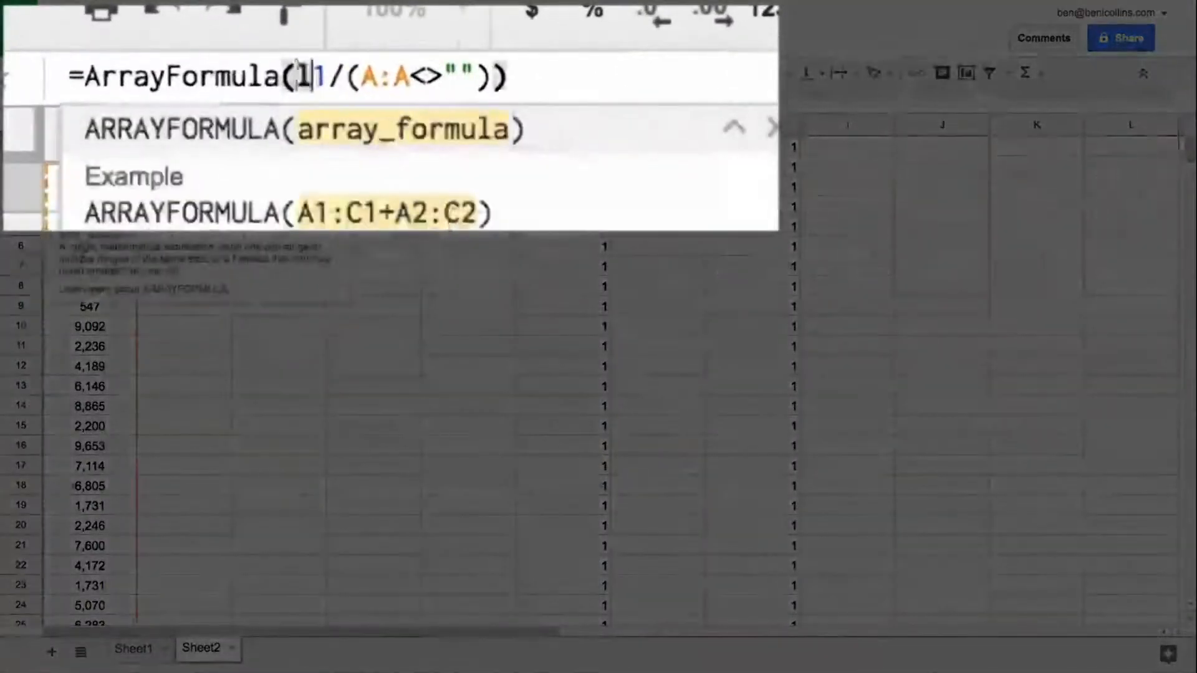
{"action": "type", "text": "(2"}
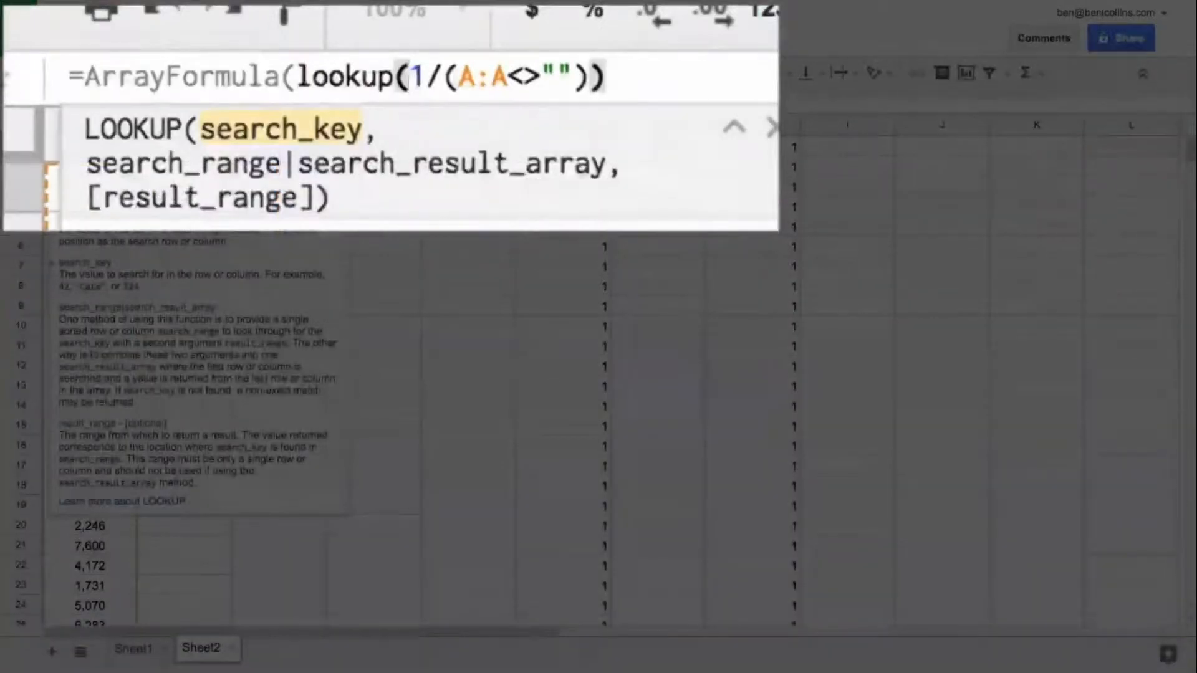
{"action": "type", "text": ","}
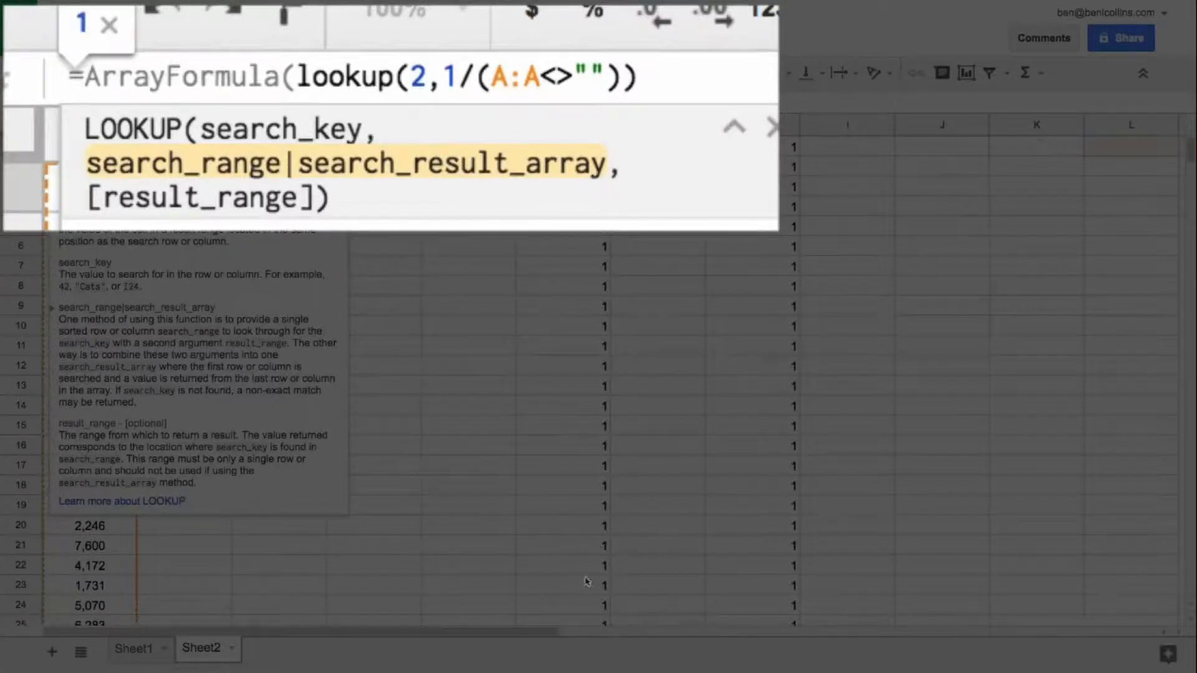
{"action": "key", "text": "End"}
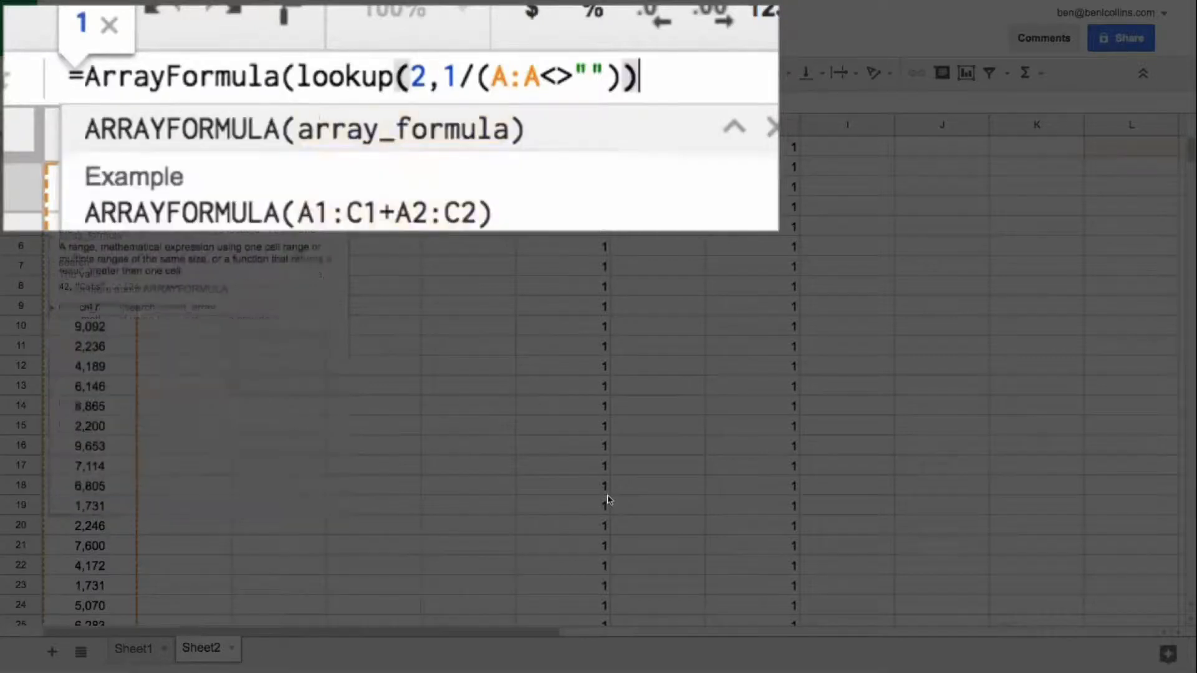
{"action": "key", "text": "Left"}
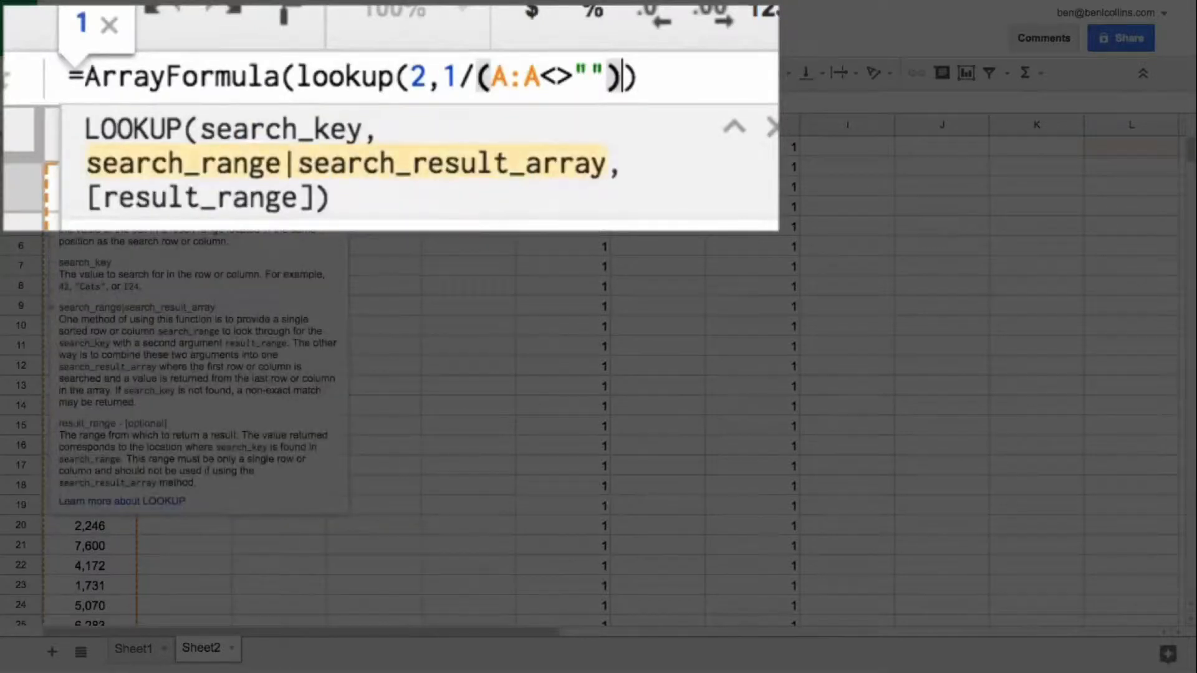
{"action": "type", "text": ",A:A"}
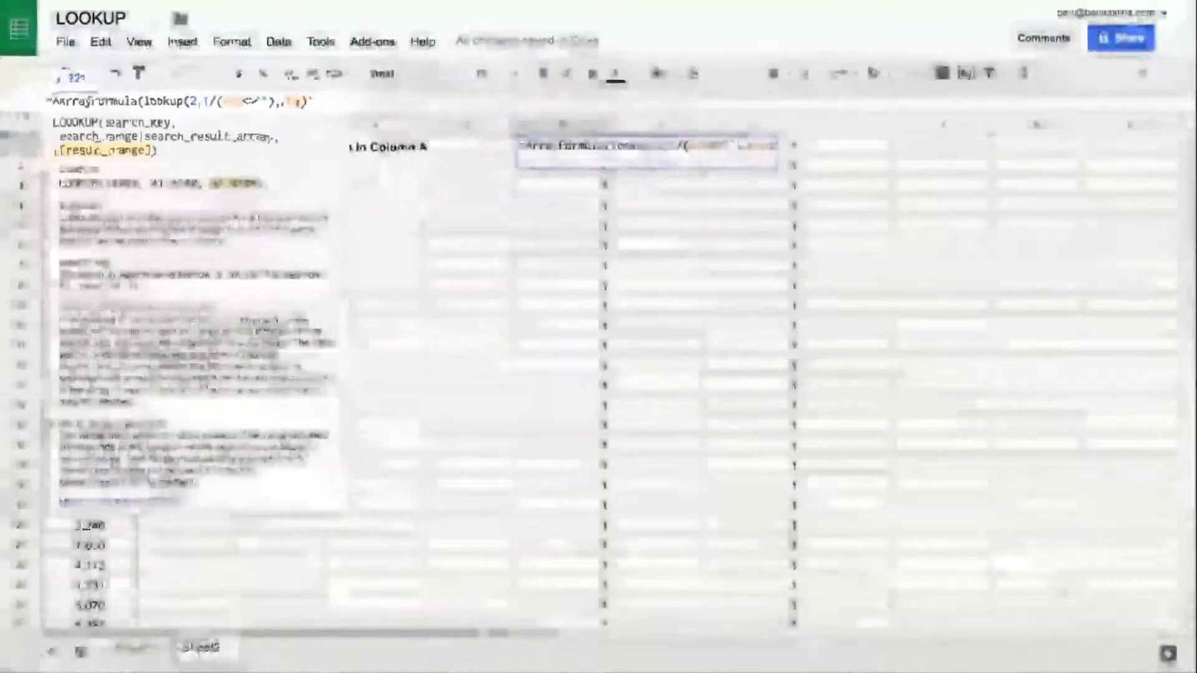
{"action": "key", "text": "Return"}
{"action": "key", "text": "Up"}
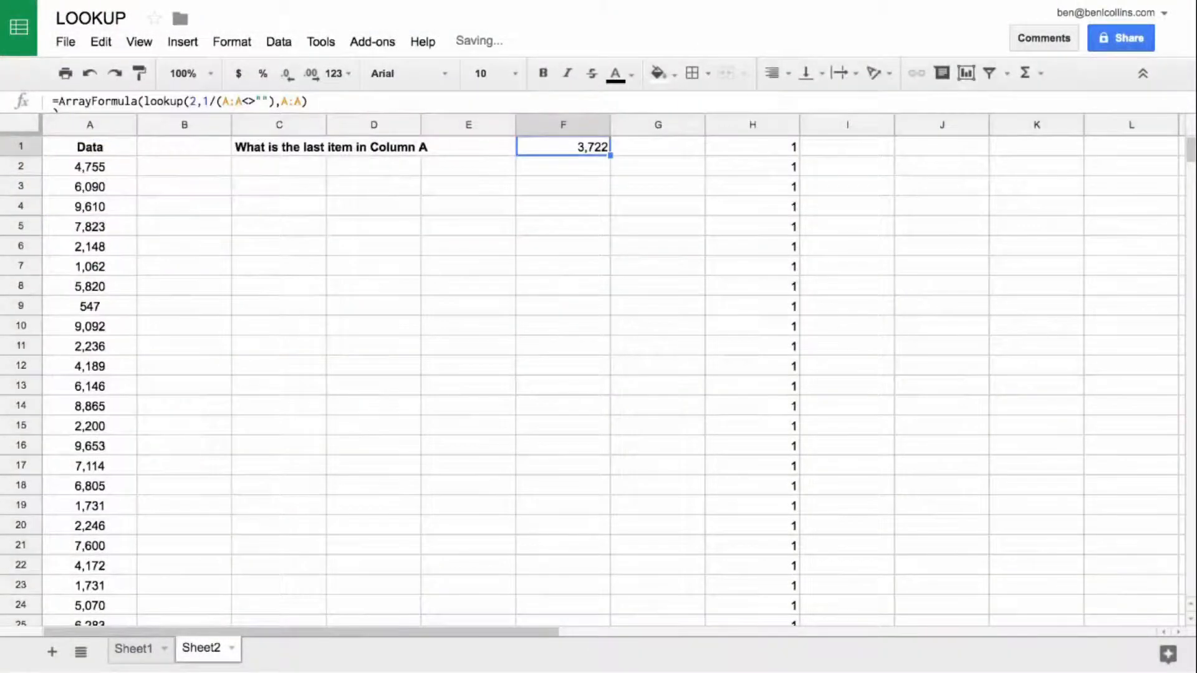
Step: Check the last entry in column A against the lookup result in F1
{"action": "key", "text": "Left"}
{"action": "key", "text": "Left"}
{"action": "key", "text": "Left"}
{"action": "key", "text": "Left"}
{"action": "key", "text": "Left"}
{"action": "key", "text": "ctrl+Down"}
{"action": "key", "text": "Down"}
{"action": "key", "text": "Down"}
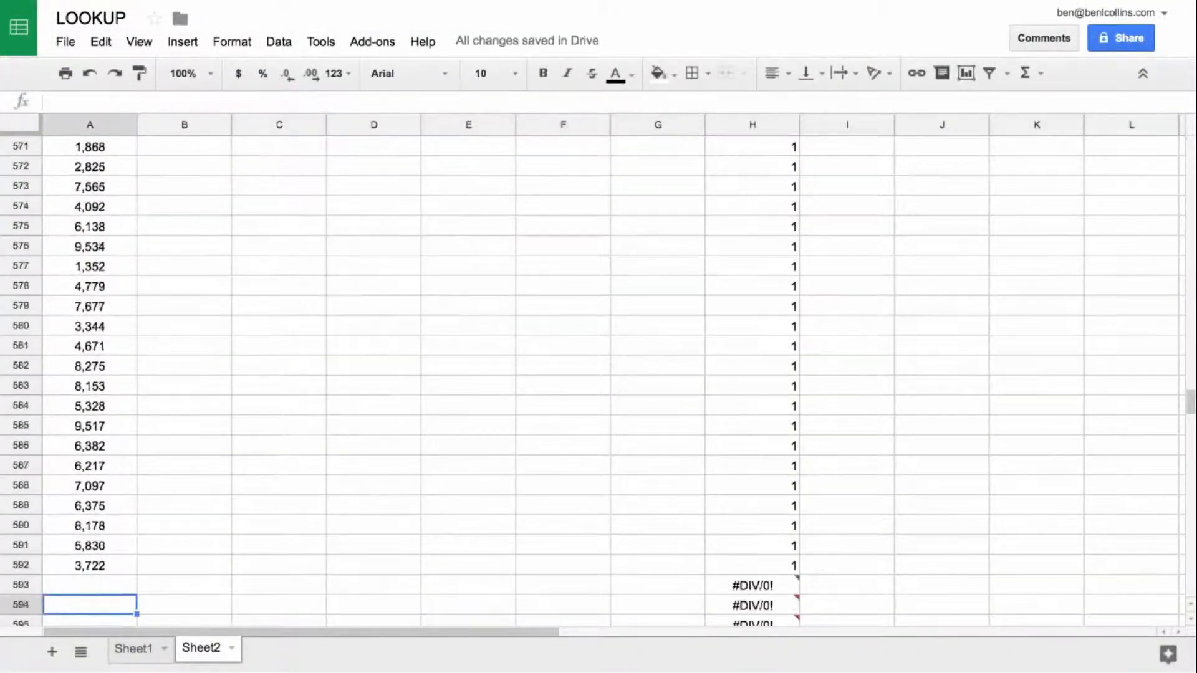
{"action": "key", "text": "Up"}
{"action": "key", "text": "Up"}
{"action": "key", "text": "ctrl+Up"}
{"action": "key", "text": "Right"}
{"action": "key", "text": "Right"}
{"action": "key", "text": "Right"}
{"action": "key", "text": "Right"}
{"action": "key", "text": "Right"}
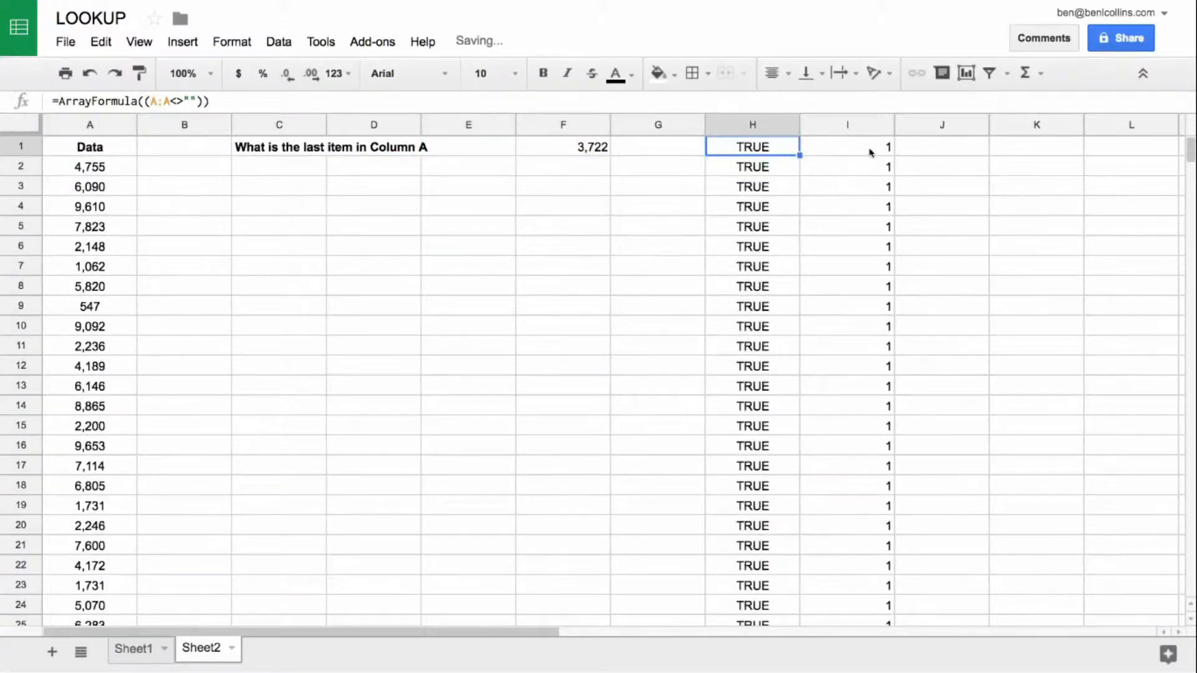
Step: Compare the helper arrays in columns H and I where the column A data ends, and review the lookup formula in F1
{"action": "left_click", "coordinate": [867, 151]}
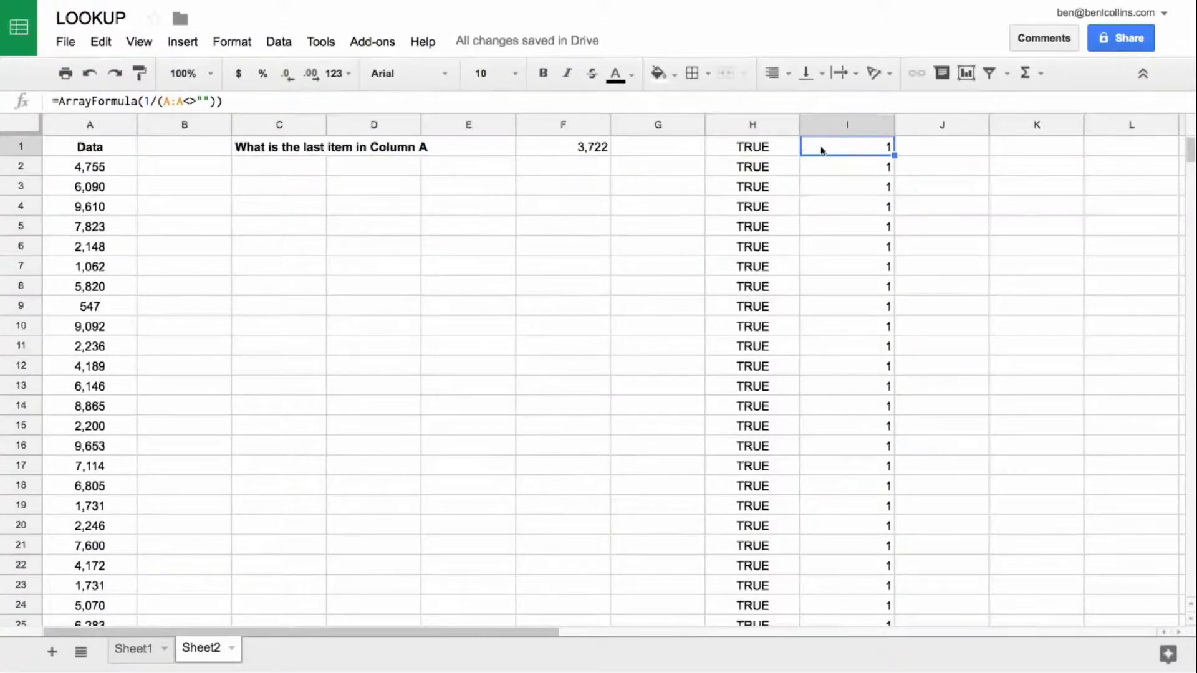
{"action": "scroll", "coordinate": [848, 230], "scroll_direction": "down", "scroll_amount": 20}
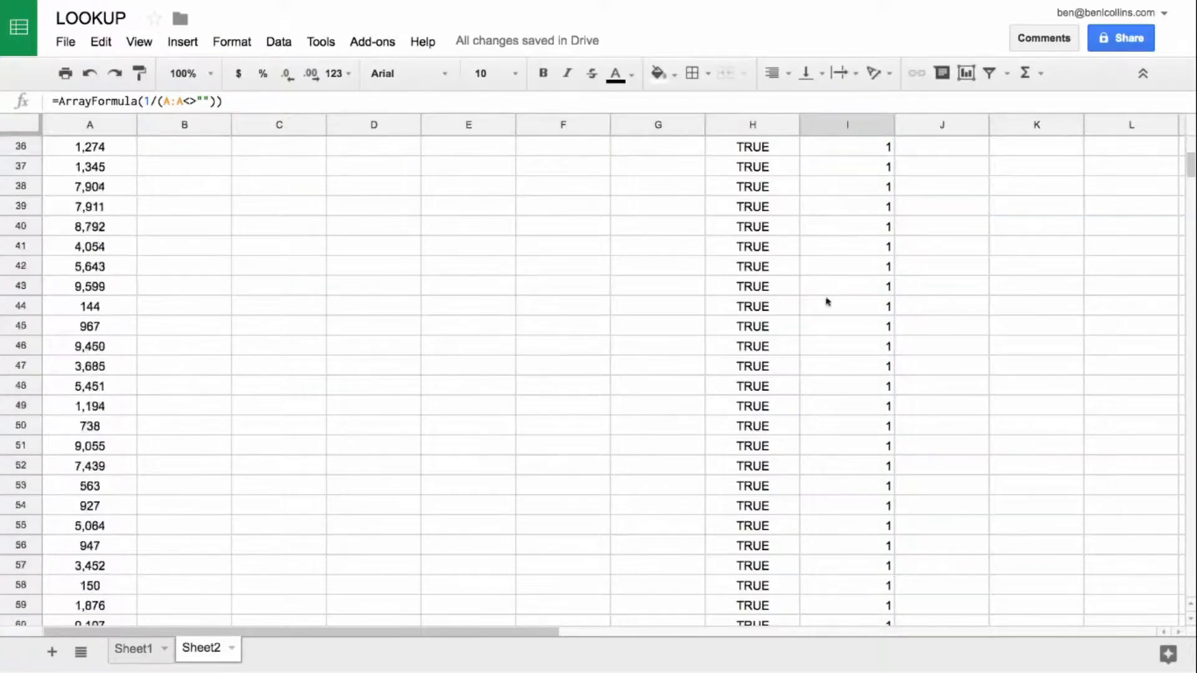
{"action": "left_click_drag", "start_coordinate": [1191, 198], "coordinate": [1190, 111]}
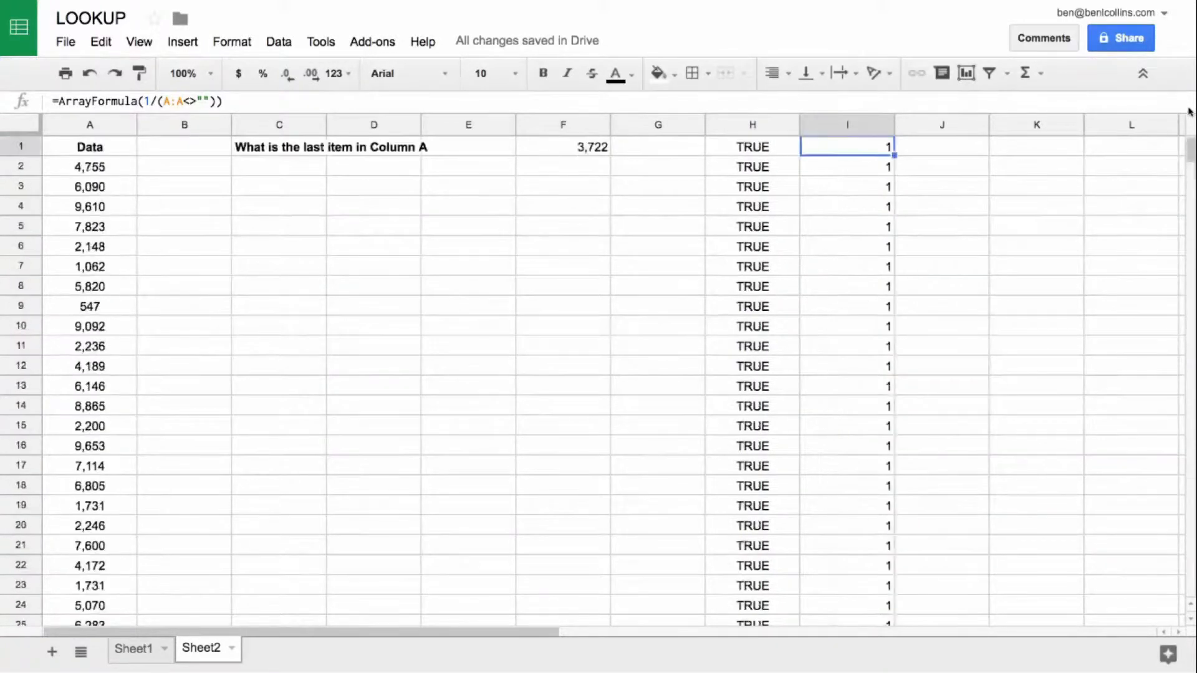
{"action": "left_click", "coordinate": [560, 150]}
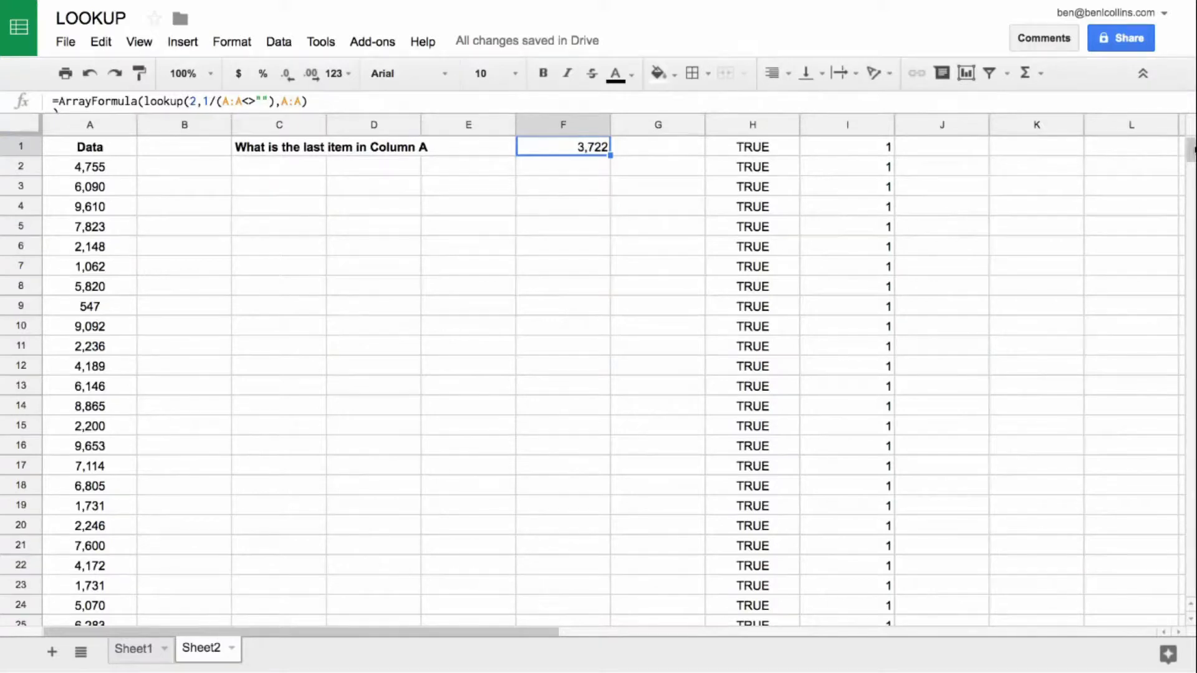
{"action": "left_click_drag", "start_coordinate": [1190, 150], "coordinate": [1187, 404]}
{"action": "left_click", "coordinate": [859, 447]}
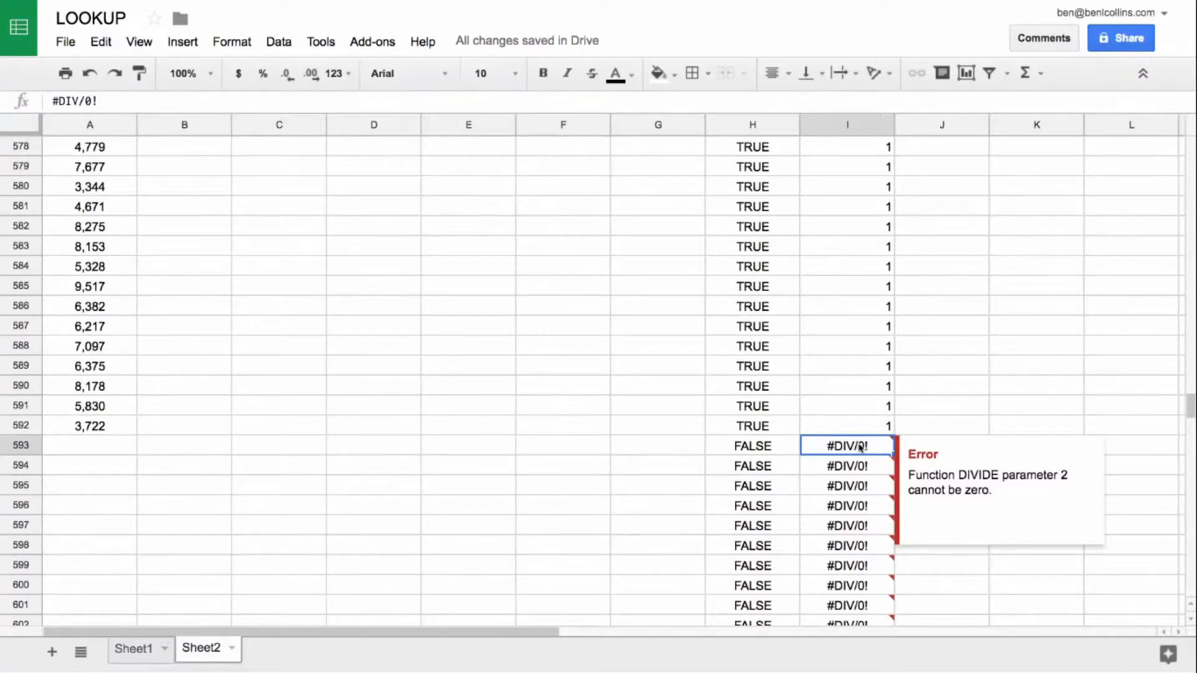
{"action": "left_click", "coordinate": [860, 428]}
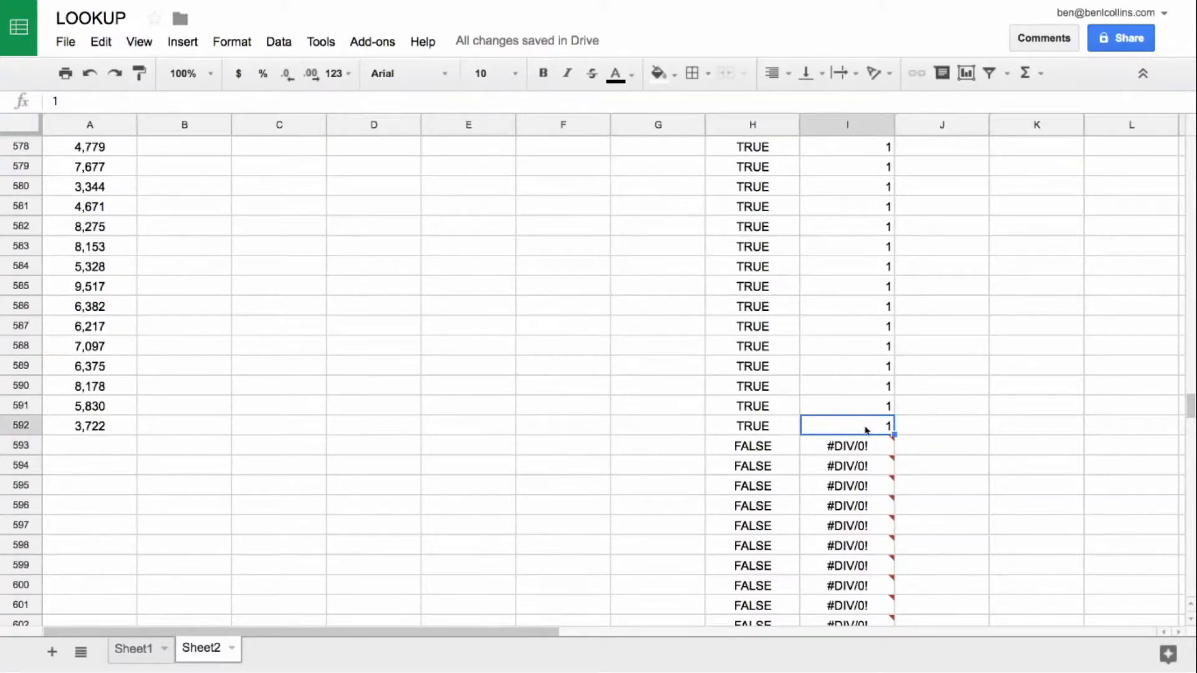
{"action": "scroll", "coordinate": [603, 323], "scroll_direction": "up", "scroll_amount": 20}
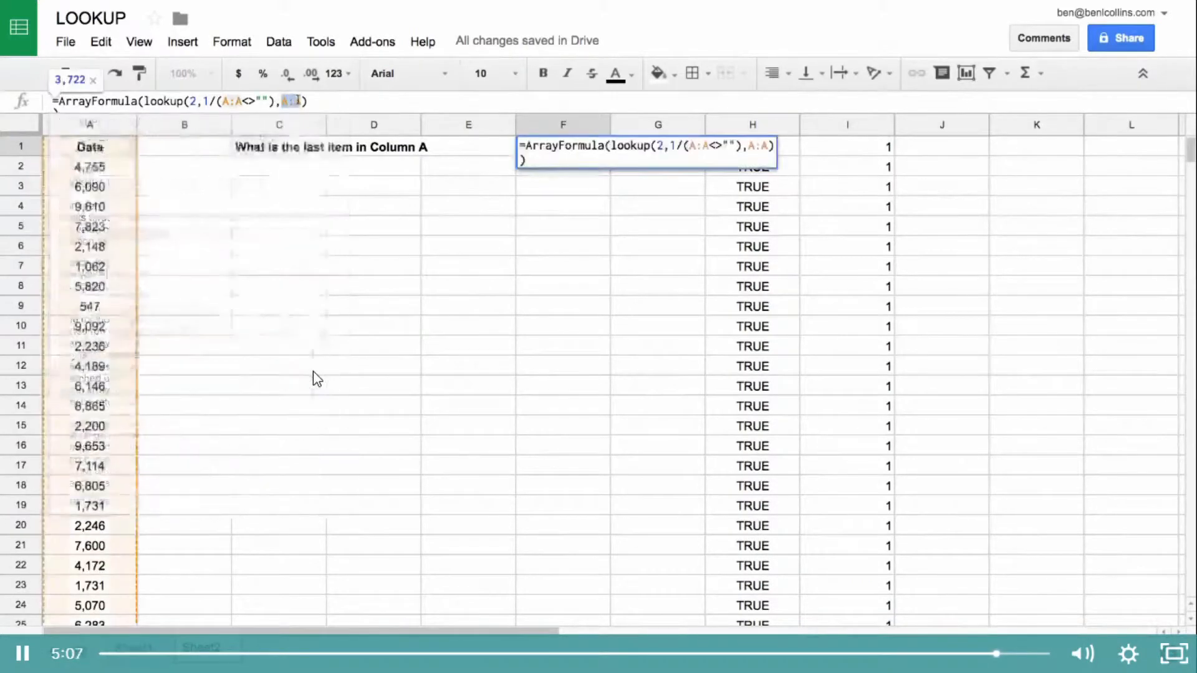
{"action": "key", "text": "Return"}
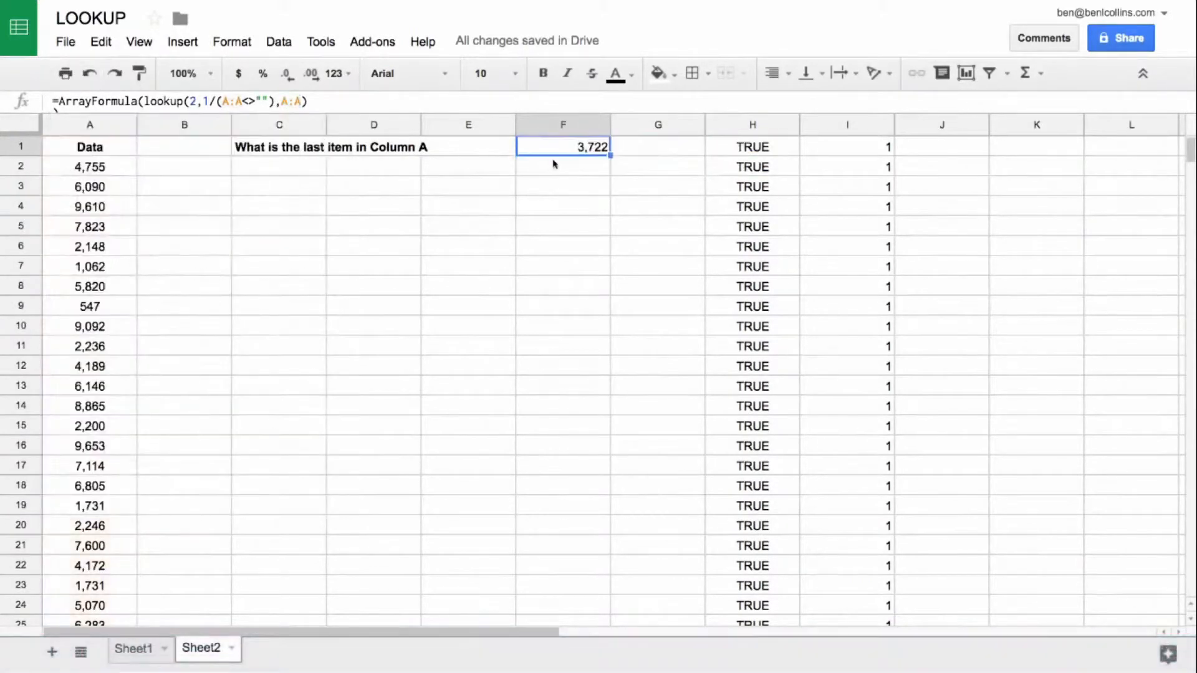